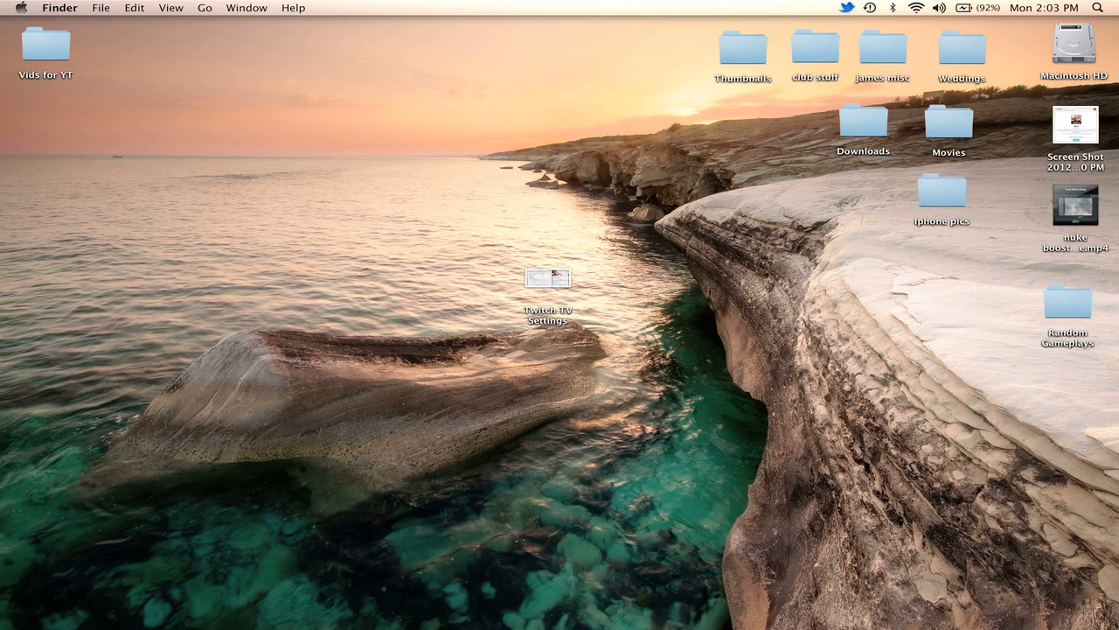
- Open EyeTV to show the Component Input feed and mute its playback audio
mouse_move(373, 608)
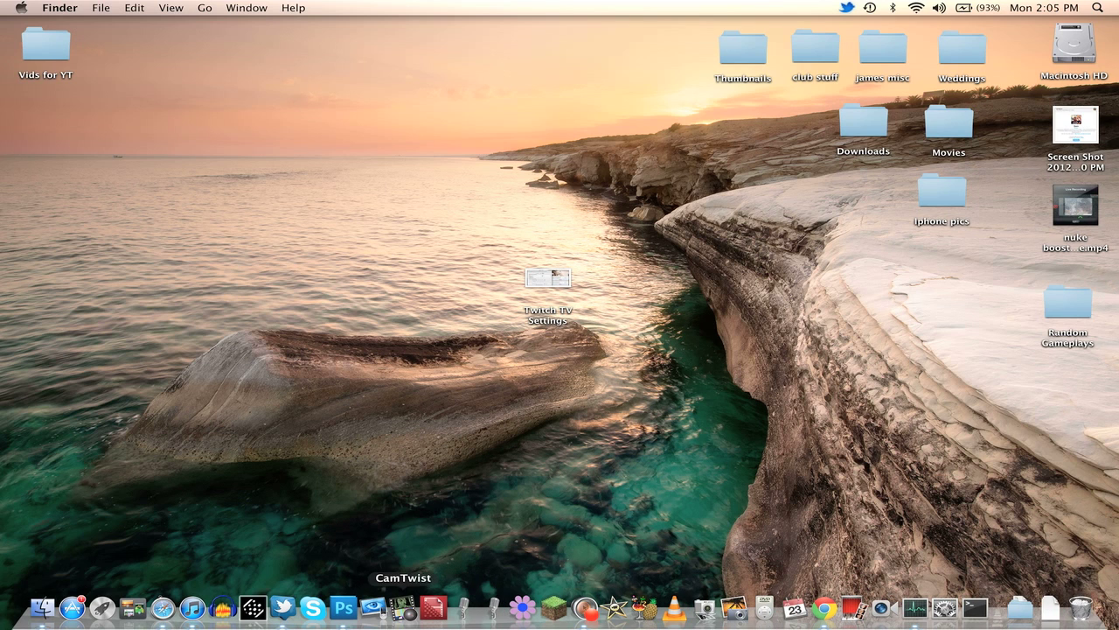
click(374, 607)
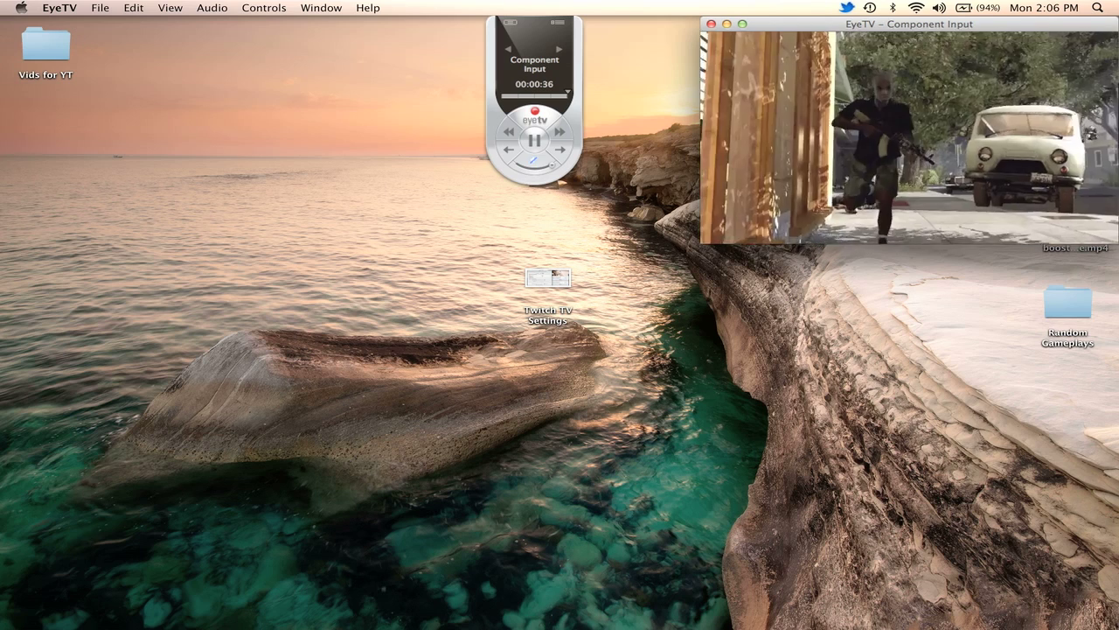
key(alt+super+Down)
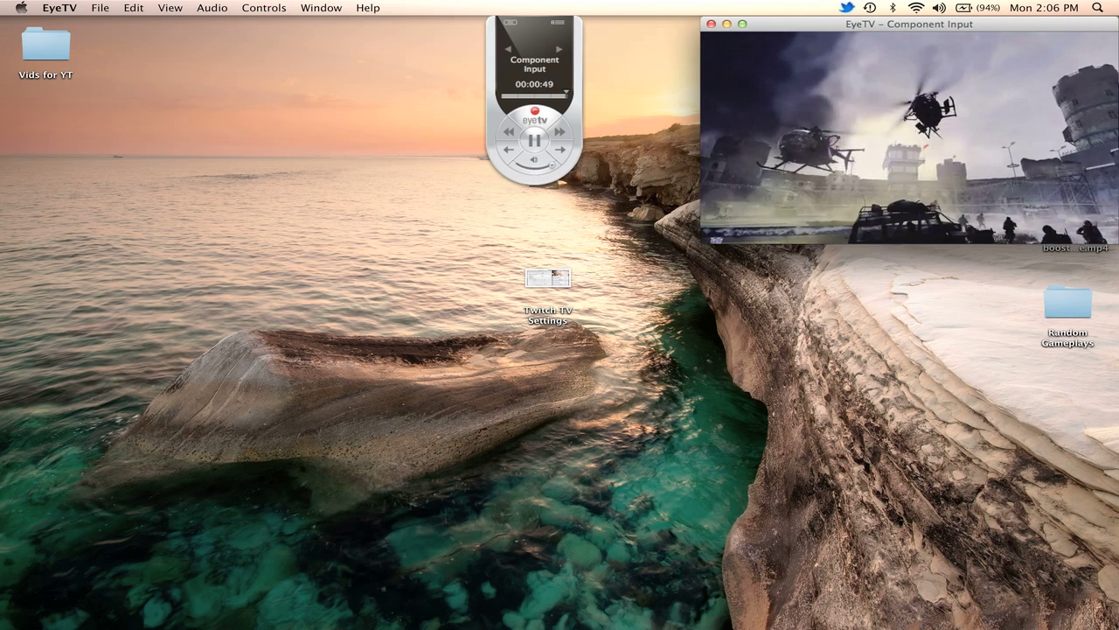
key(XF86AudioRaiseVolume)
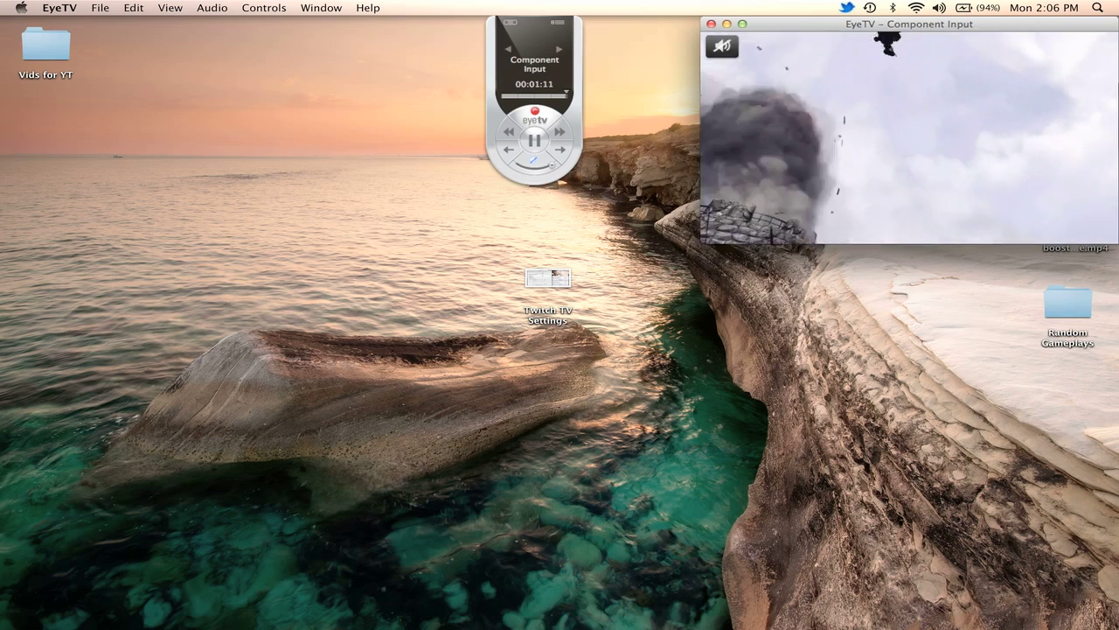
- Open CamTwist and set Desktop+ as the video source, with its settings displayed
mouse_move(583, 623)
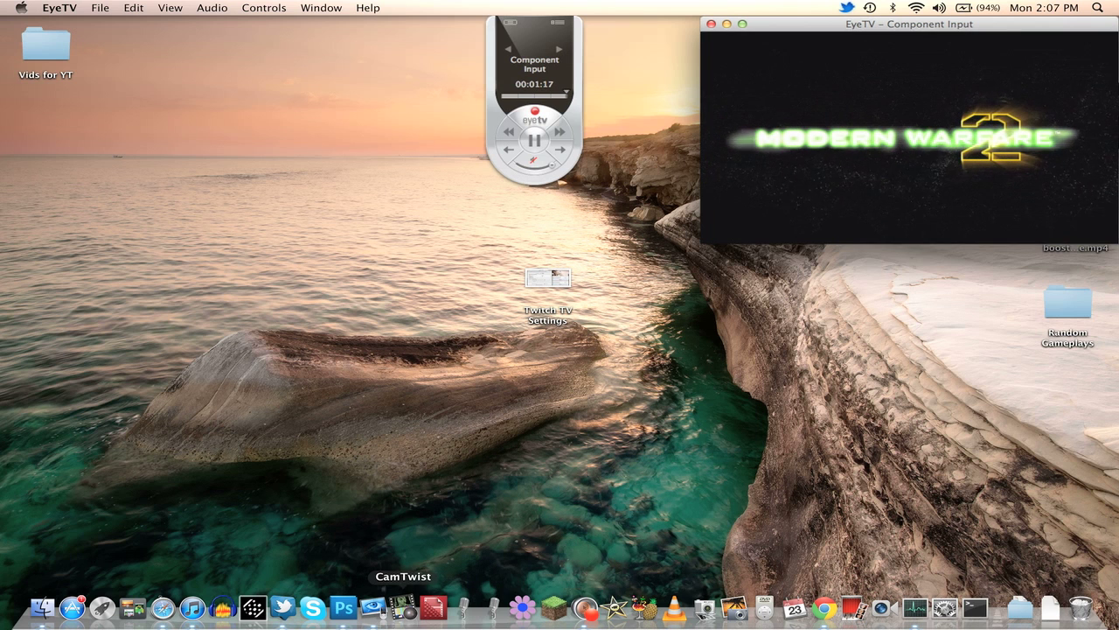
click(404, 608)
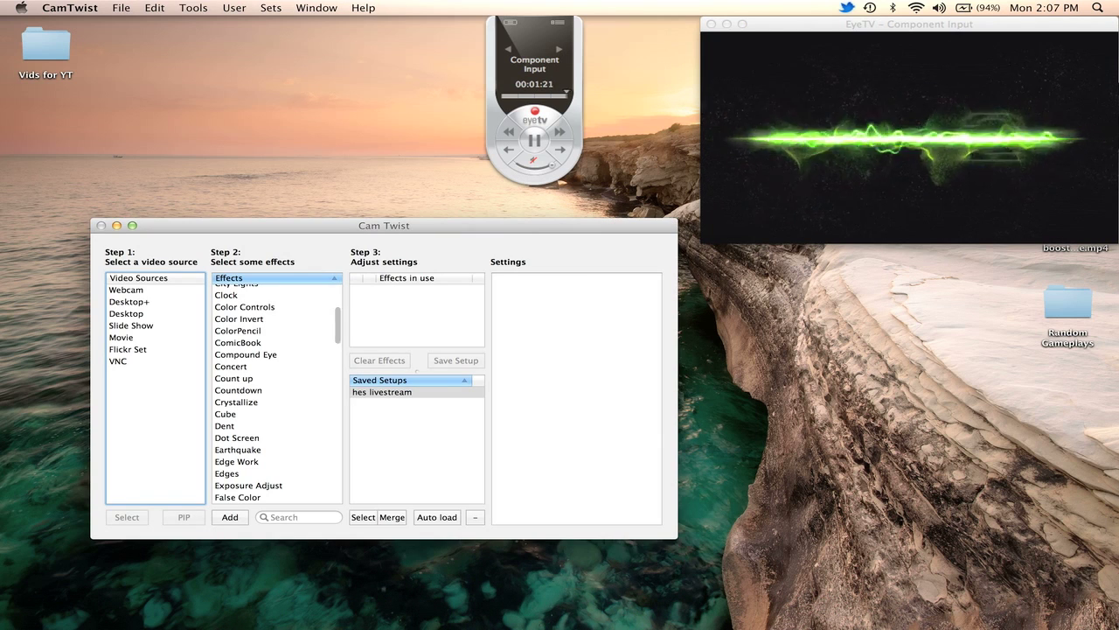
click(129, 302)
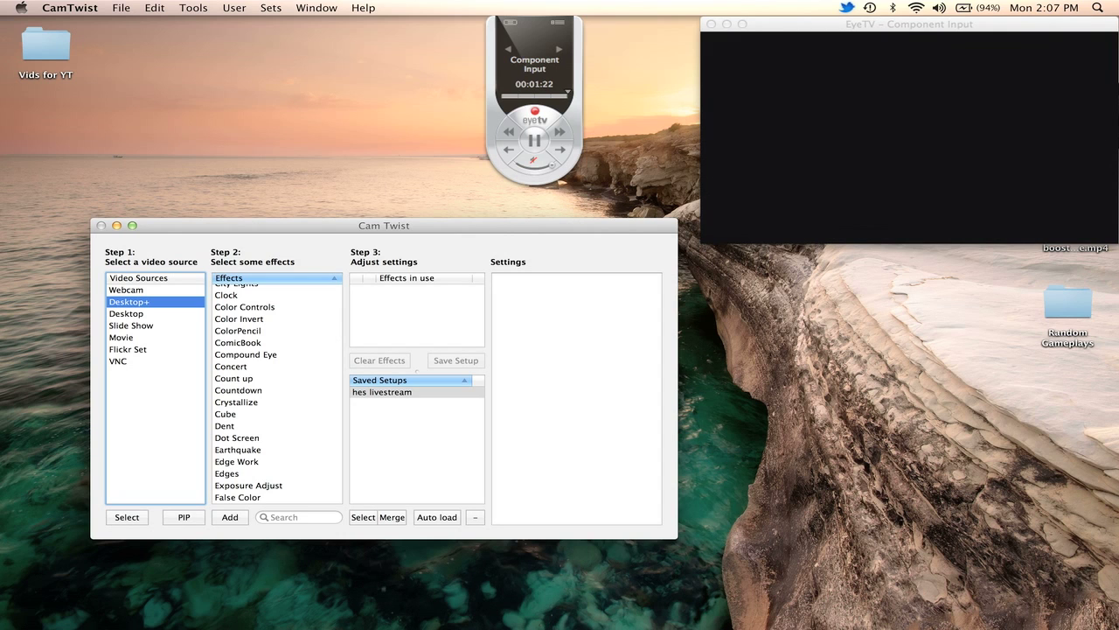
click(127, 517)
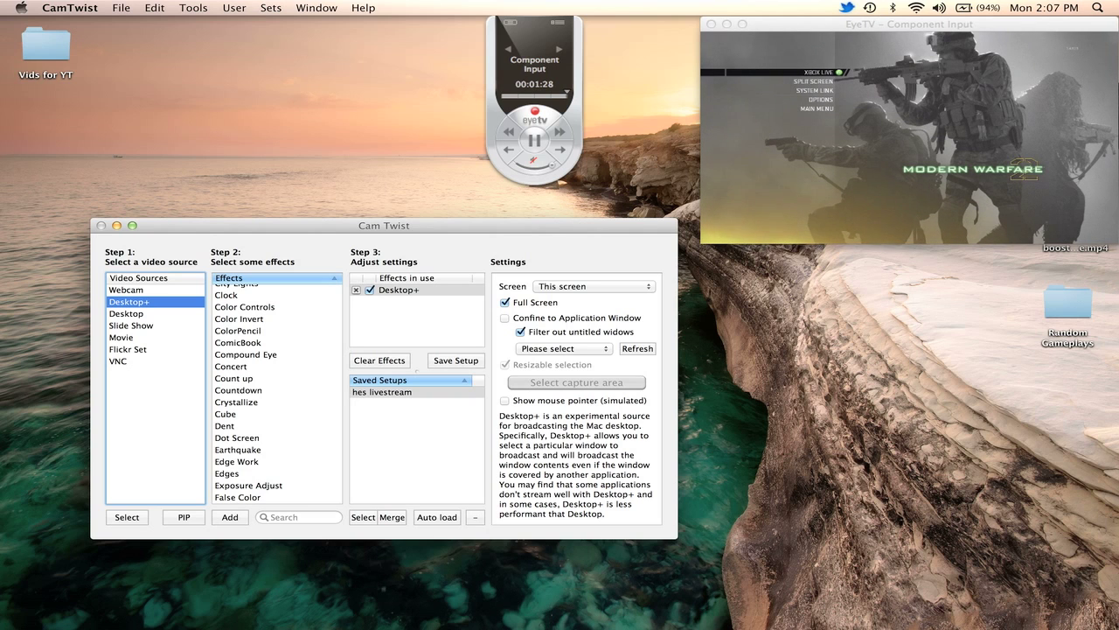
click(400, 290)
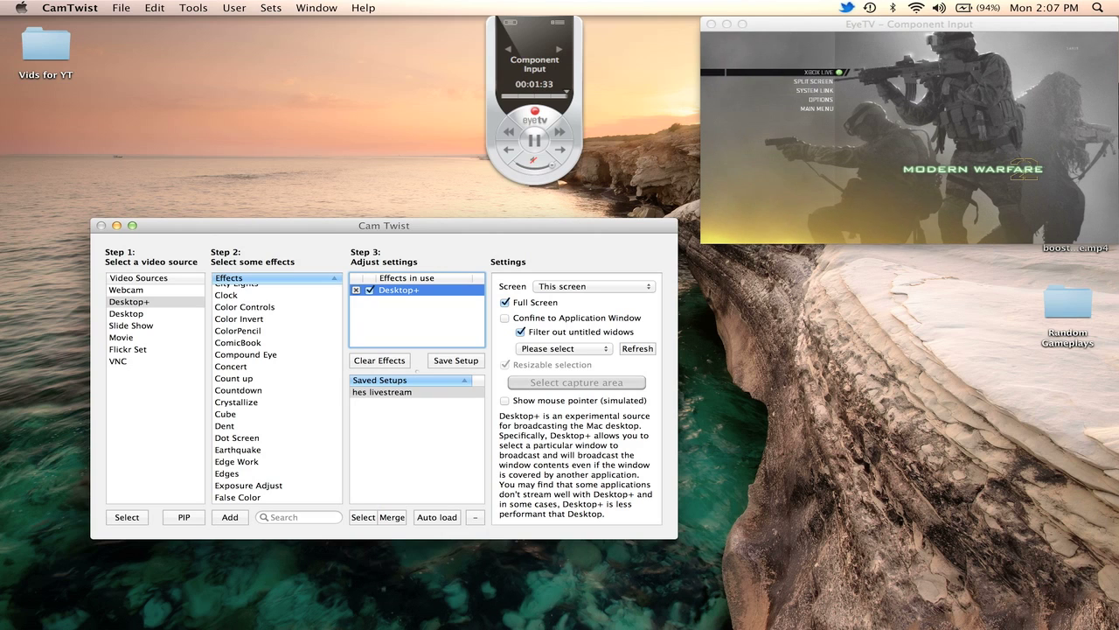
- Keep Desktop+ on This screen, turn off Full Screen, and confine capture to the EyeTV - Component Input application window
click(594, 287)
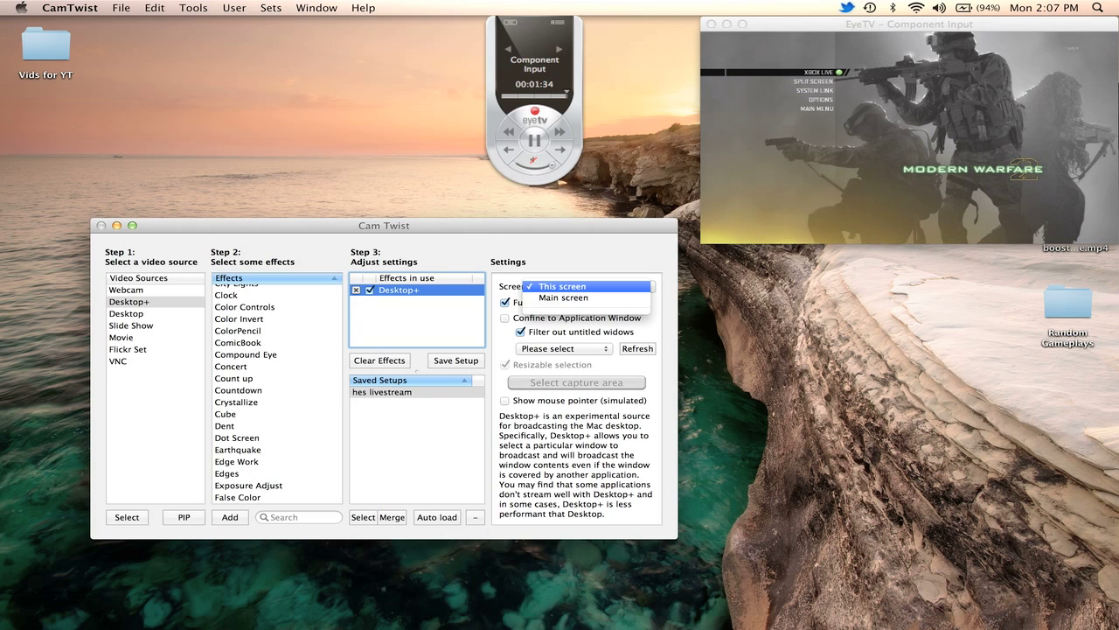
click(564, 286)
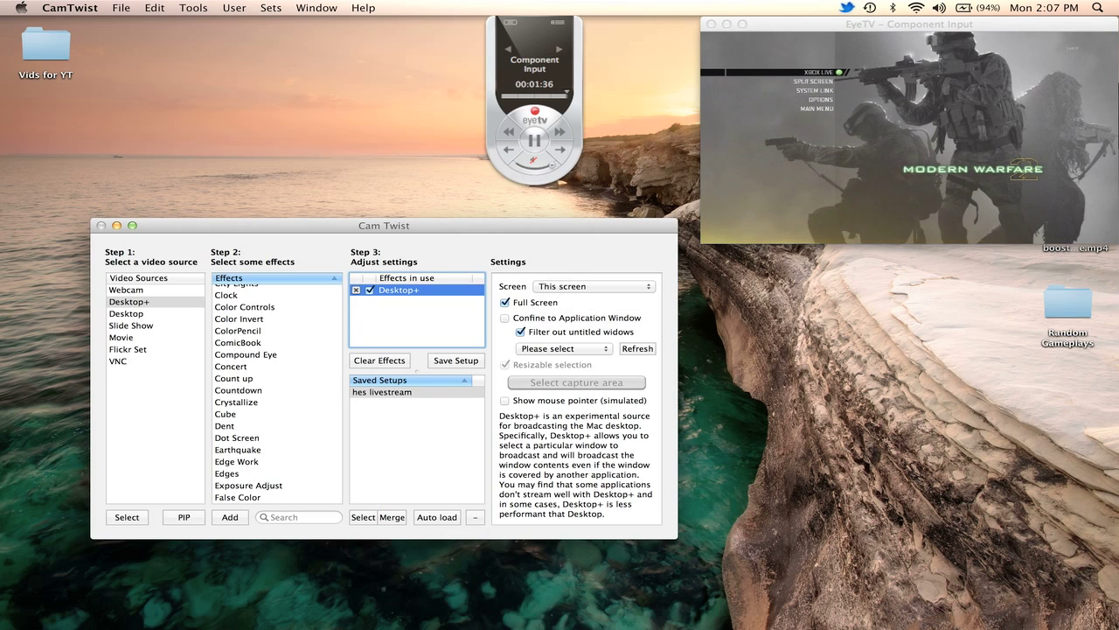
click(505, 303)
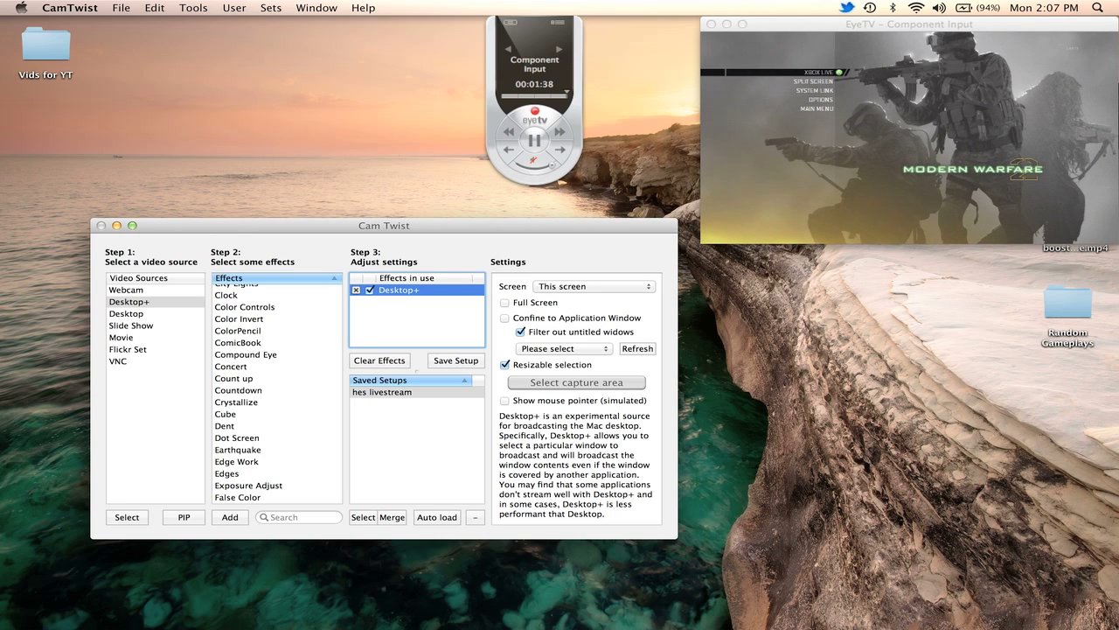
click(505, 318)
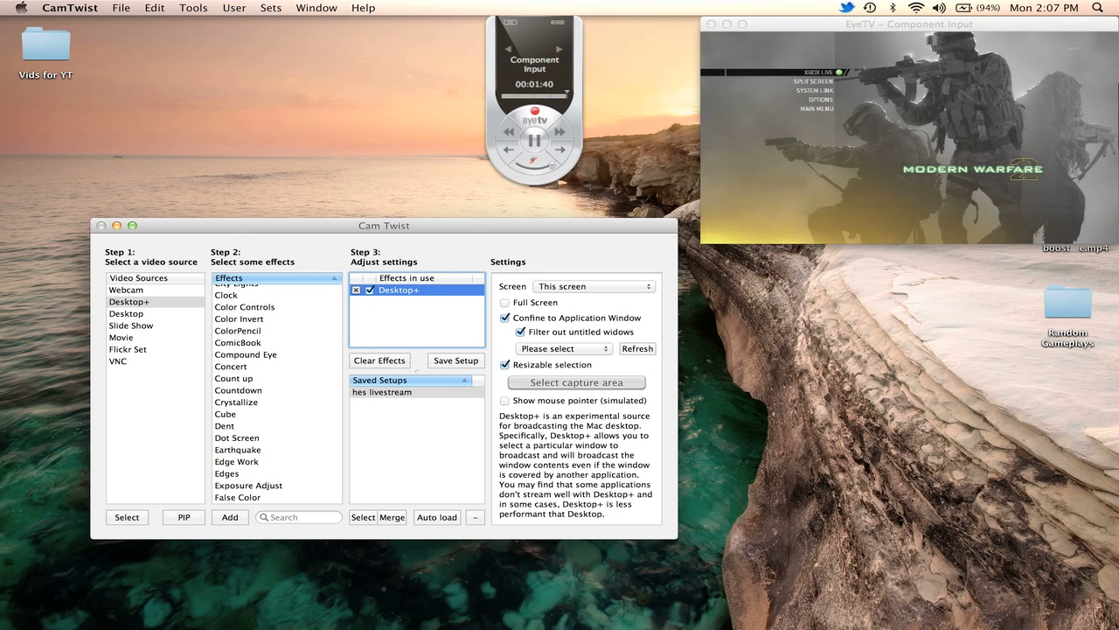
click(563, 348)
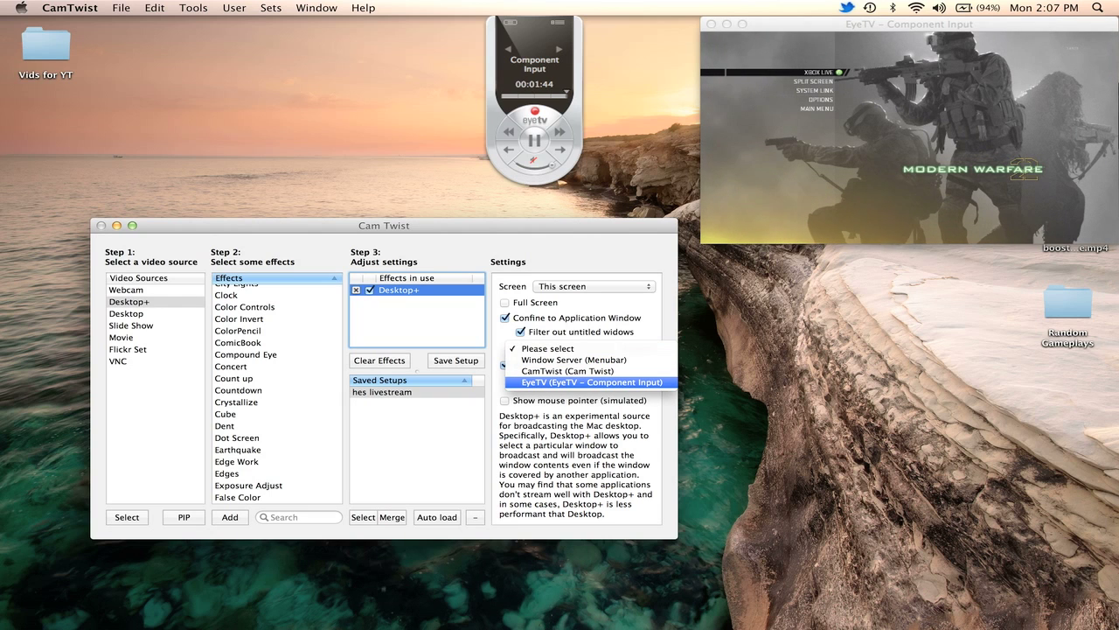
click(592, 382)
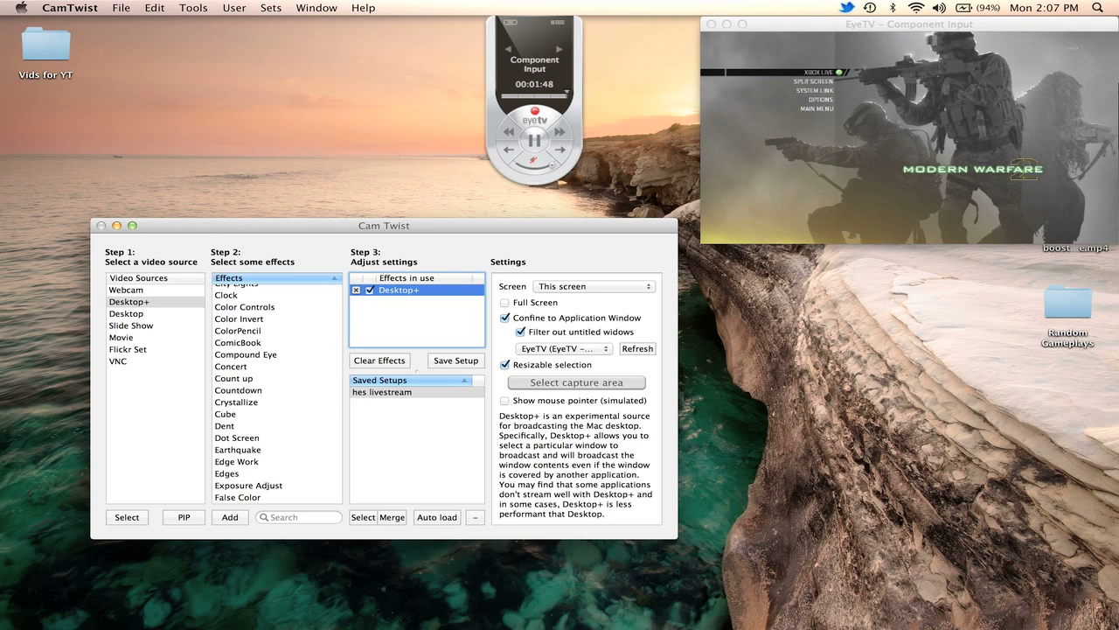
- Trim the capture area so it covers only the EyeTV video and excludes the window's title bar
click(576, 382)
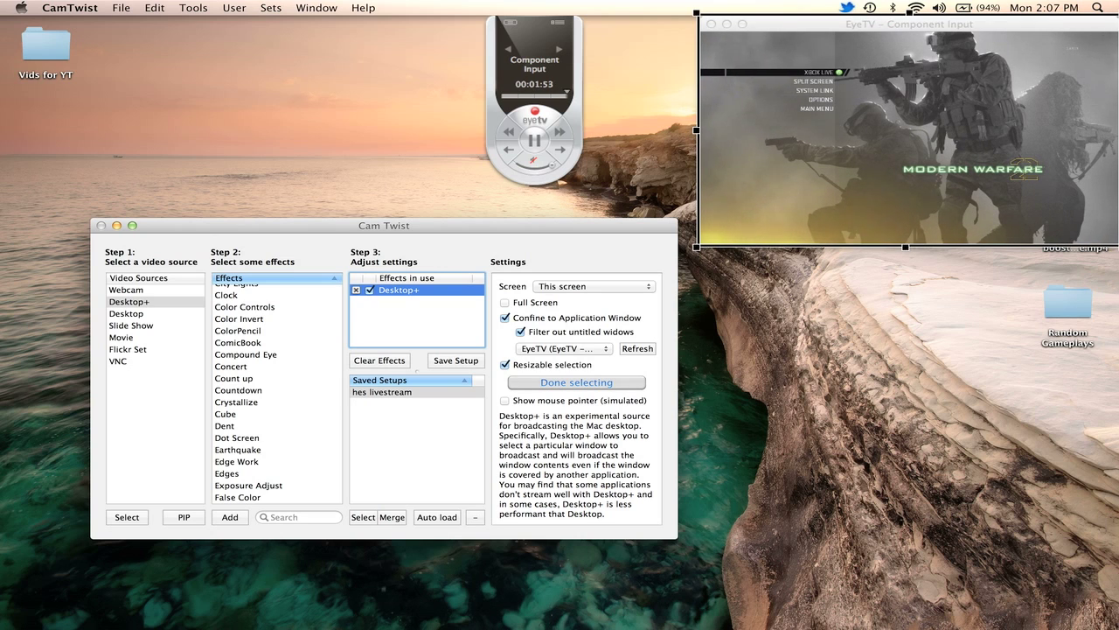
drag(696, 13, 696, 29)
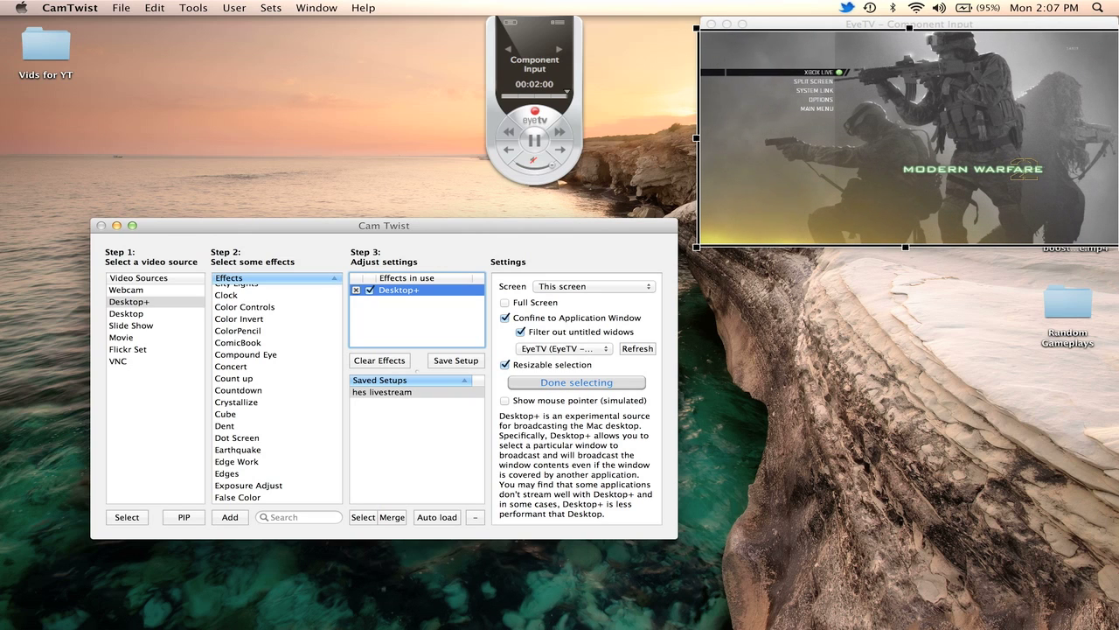
click(576, 382)
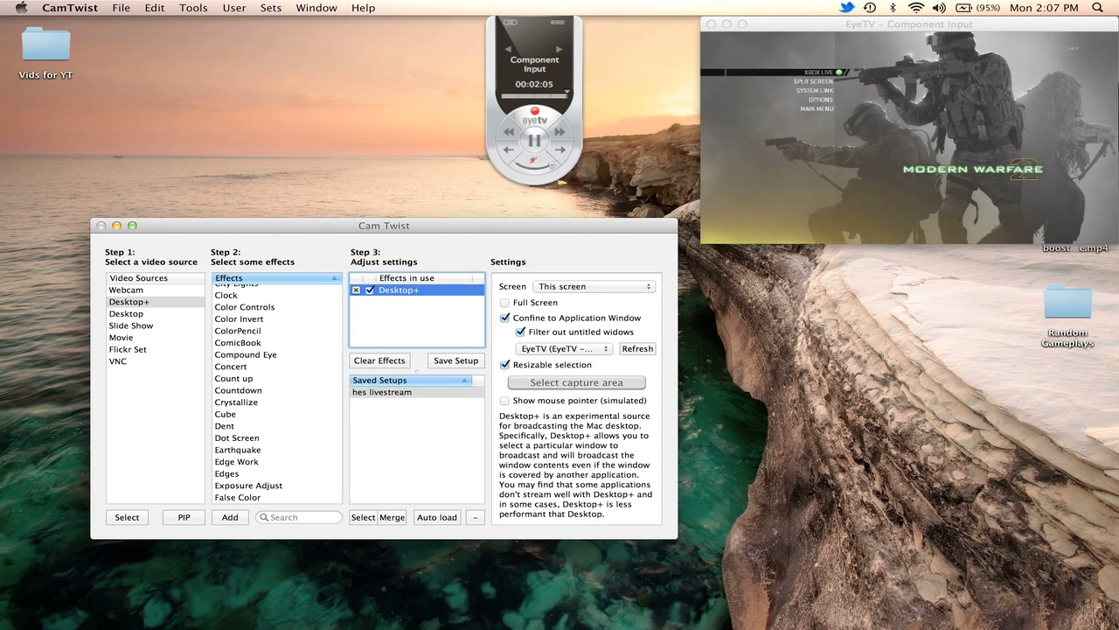
scroll(276, 389, down, 2)
scroll(276, 389, up, 6)
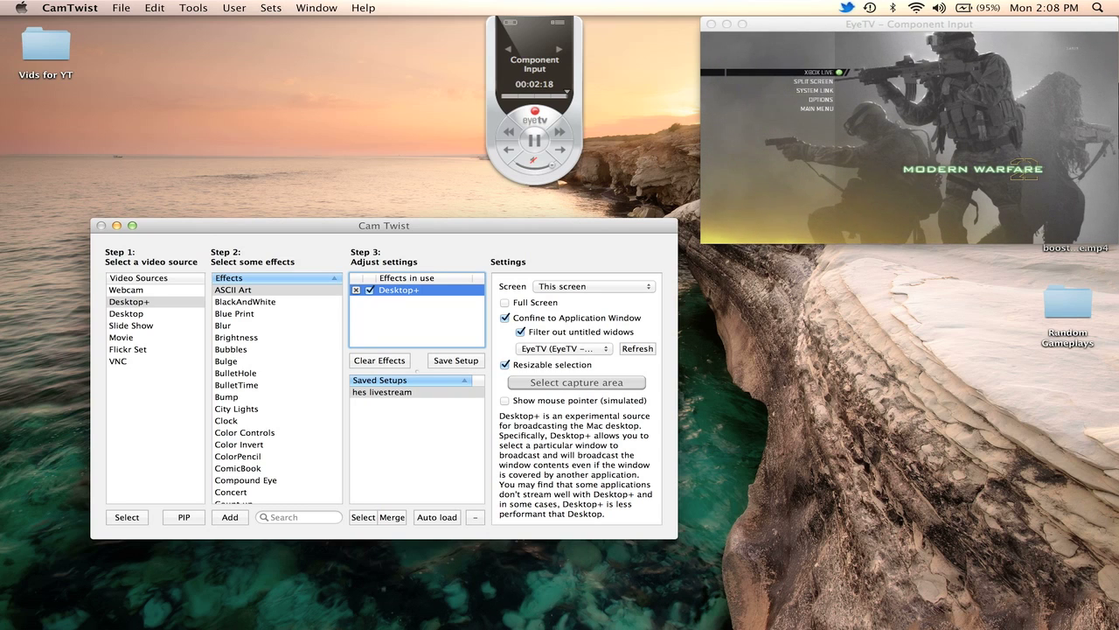
- Open the two LineIn applications and move the Cam Twist window aside, placing one LineIn window above the other
mouse_move(344, 608)
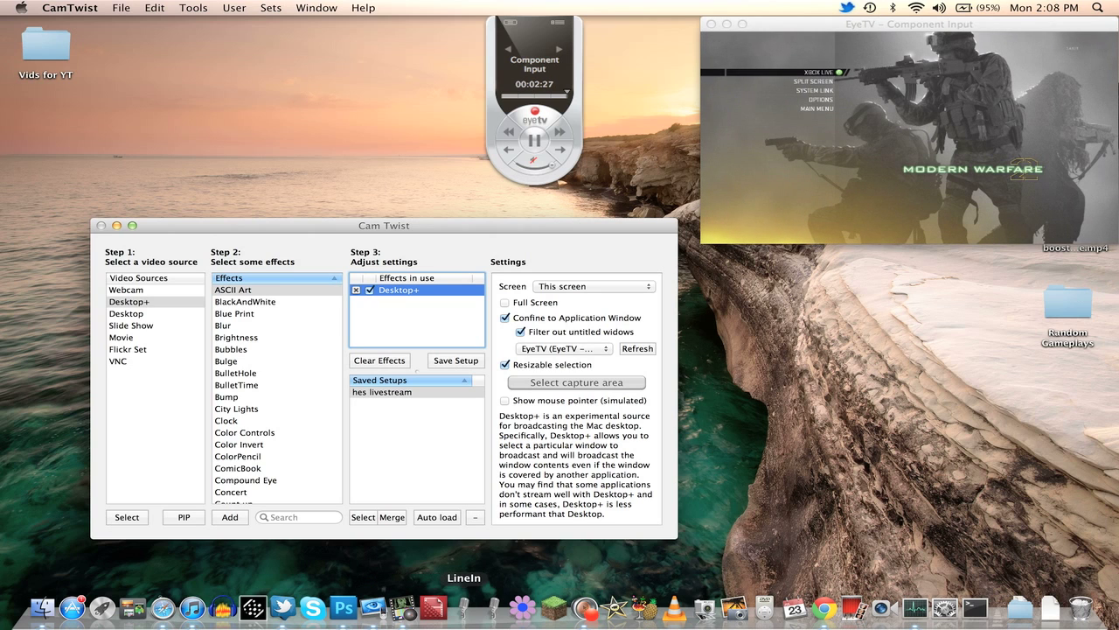
click(464, 607)
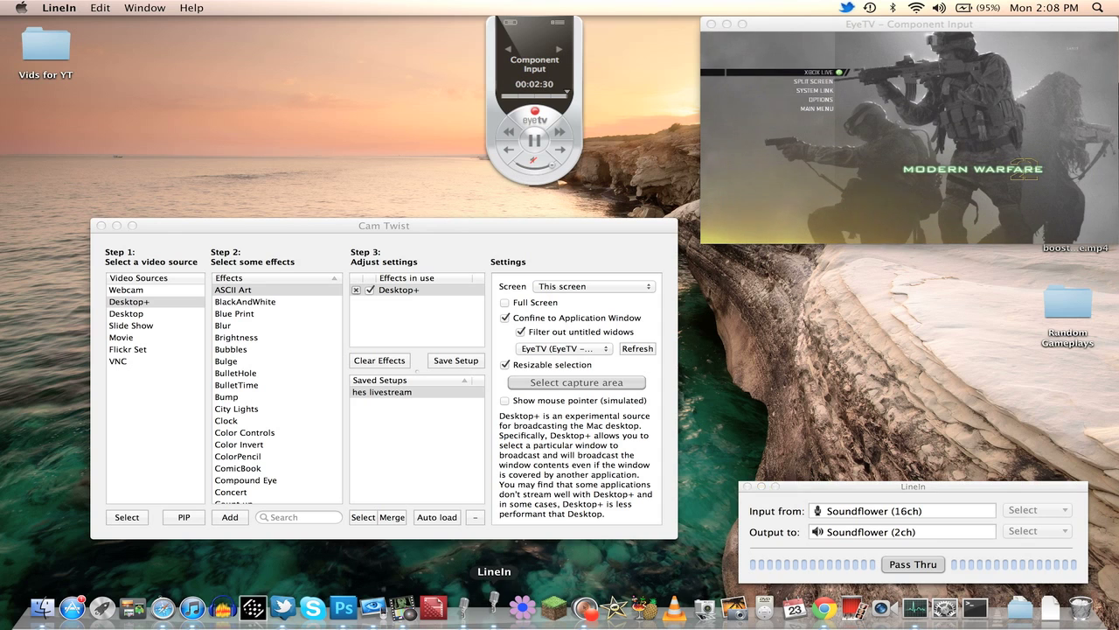
drag(384, 225, 295, 31)
click(909, 131)
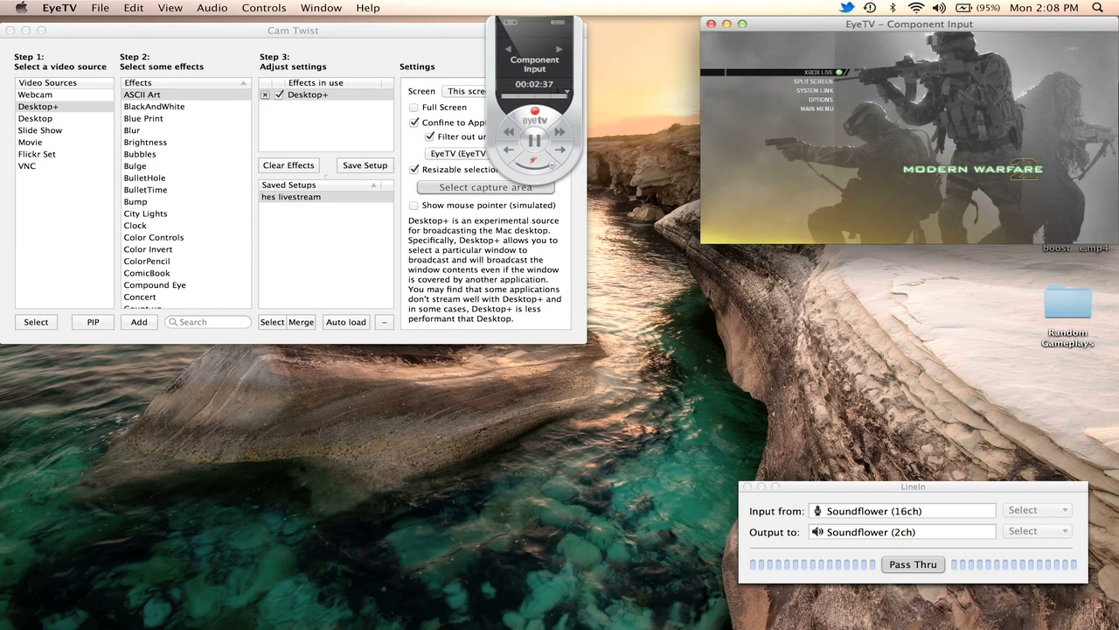
drag(883, 486, 758, 362)
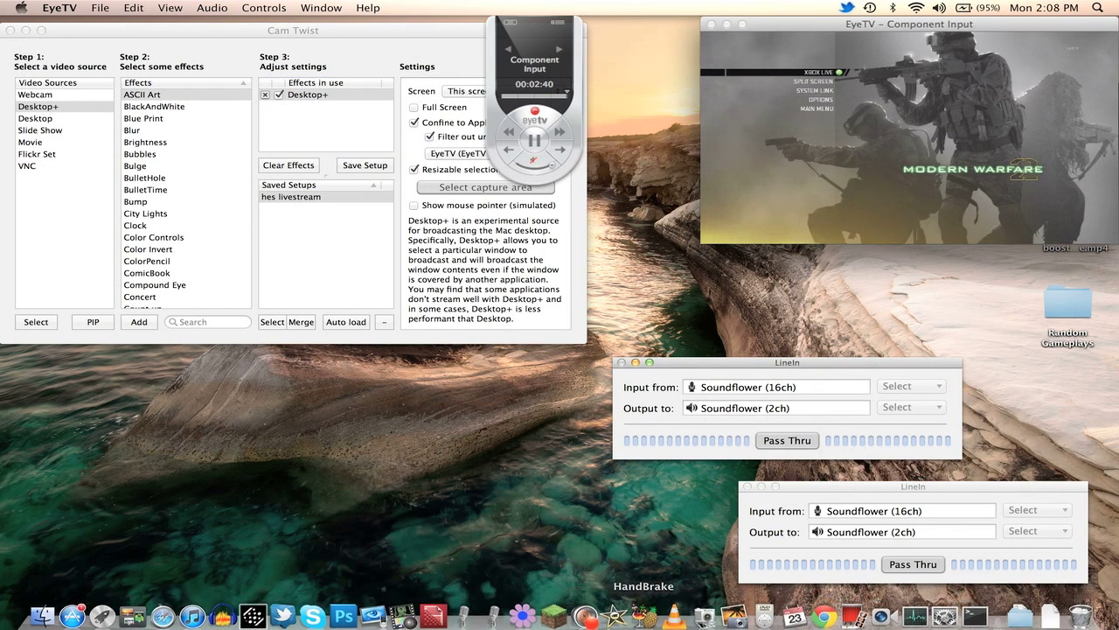
- Arrange the LineIn and Cam Twist windows clear of the EyeTV video and move the Twitch TV Settings file into free desktop space
drag(913, 487, 854, 486)
drag(787, 362, 895, 363)
drag(293, 30, 241, 24)
drag(555, 280, 522, 415)
drag(242, 24, 299, 23)
click(909, 24)
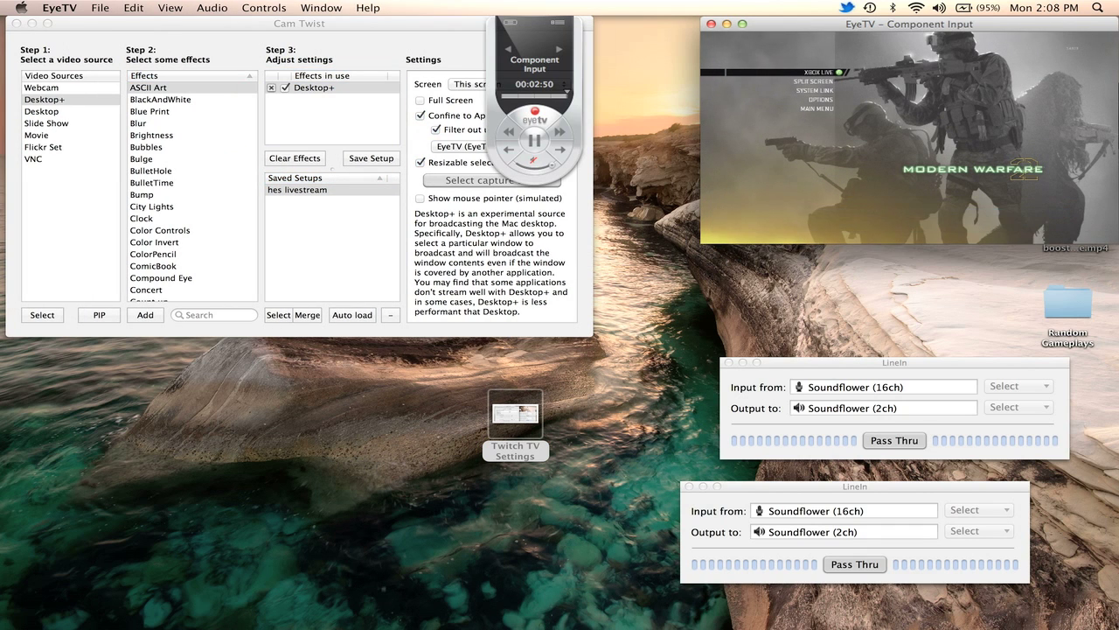
- Open the Twitch TV Settings image and start the upper LineIn's pass-through from Soundflower (16ch) to Soundflower (2ch)
double_click(515, 416)
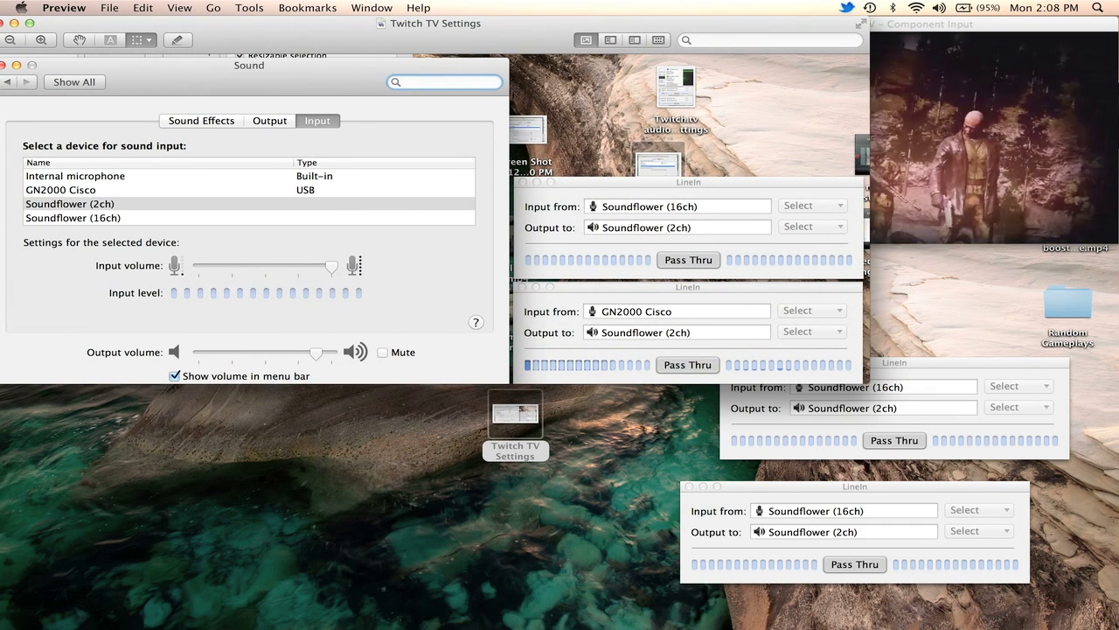
click(937, 363)
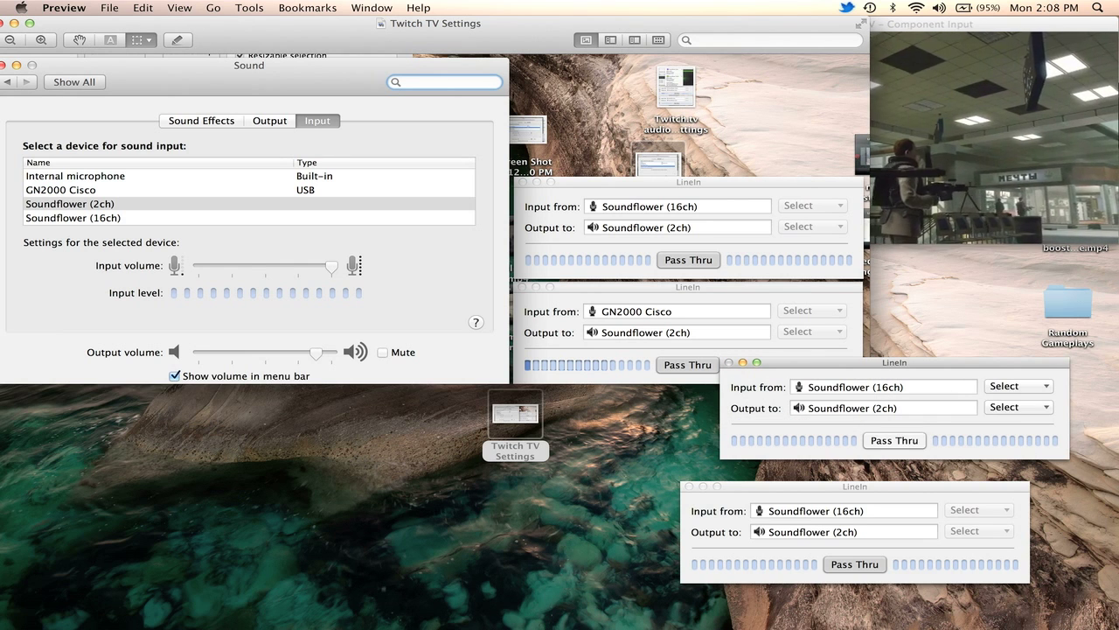
click(1019, 387)
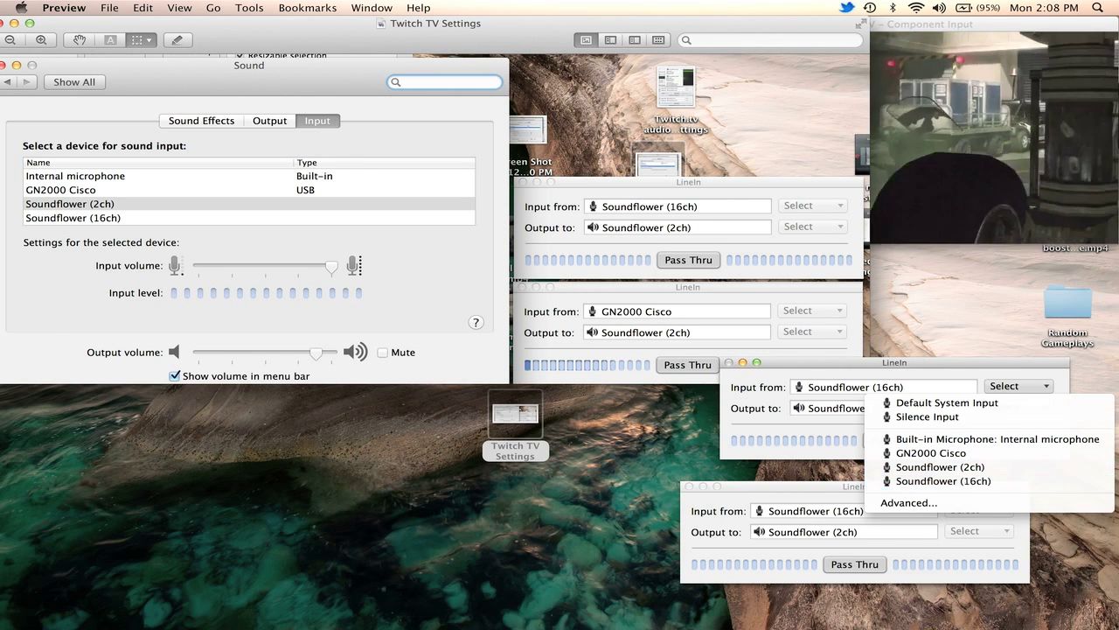
click(944, 481)
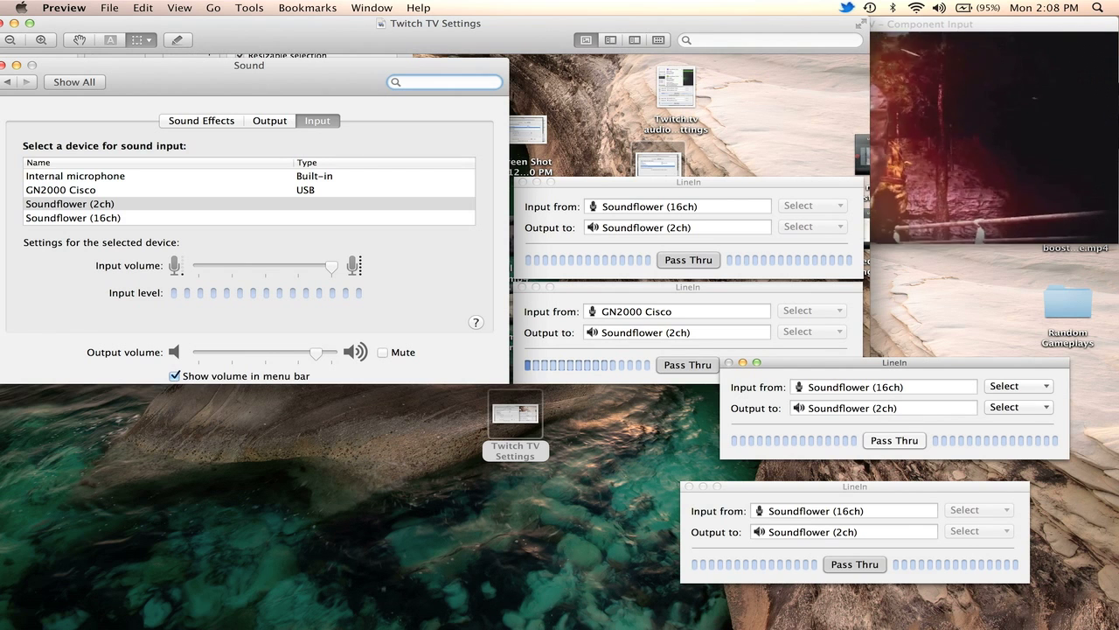
click(895, 441)
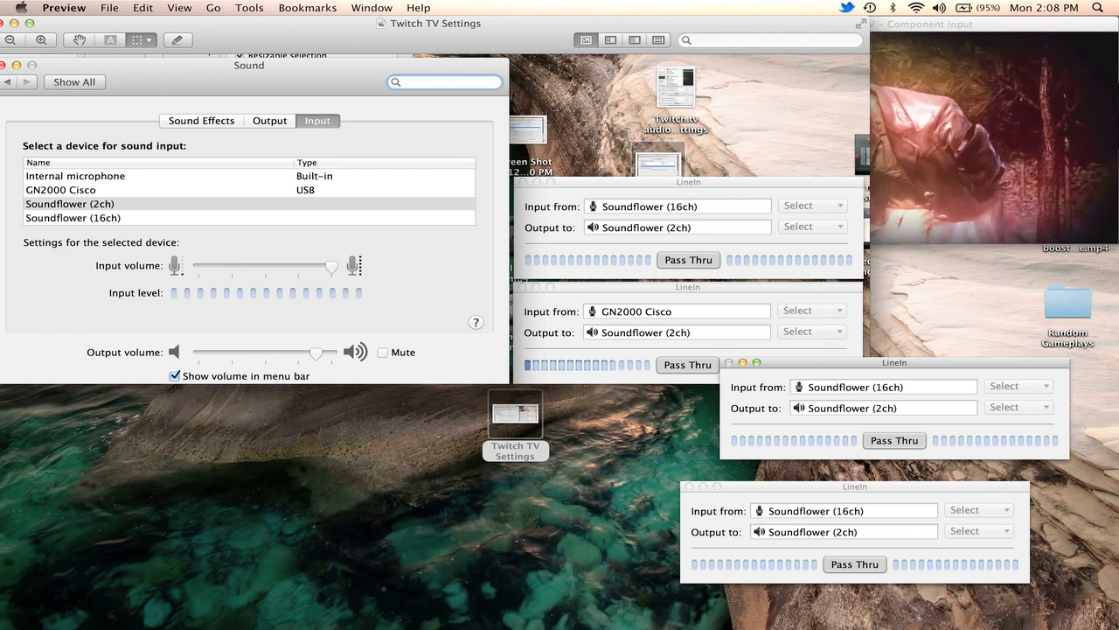
- Set the lower LineIn's input to GN2000 Cisco and start its pass-through to Soundflower (2ch)
click(855, 564)
key(space)
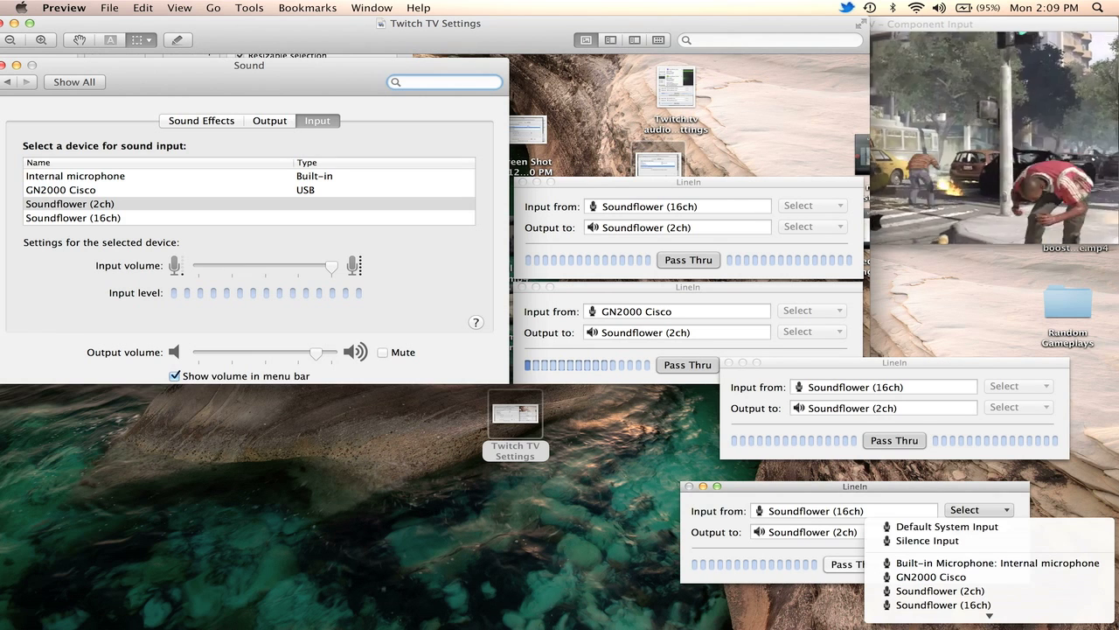
key(Down)
key(Down)
key(Down)
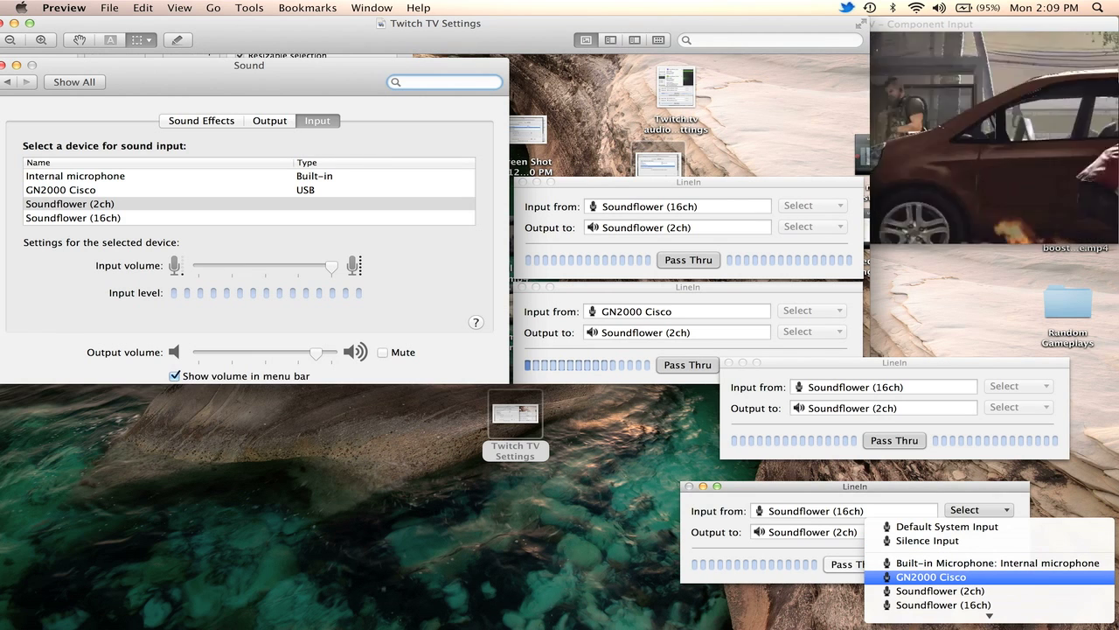
key(Return)
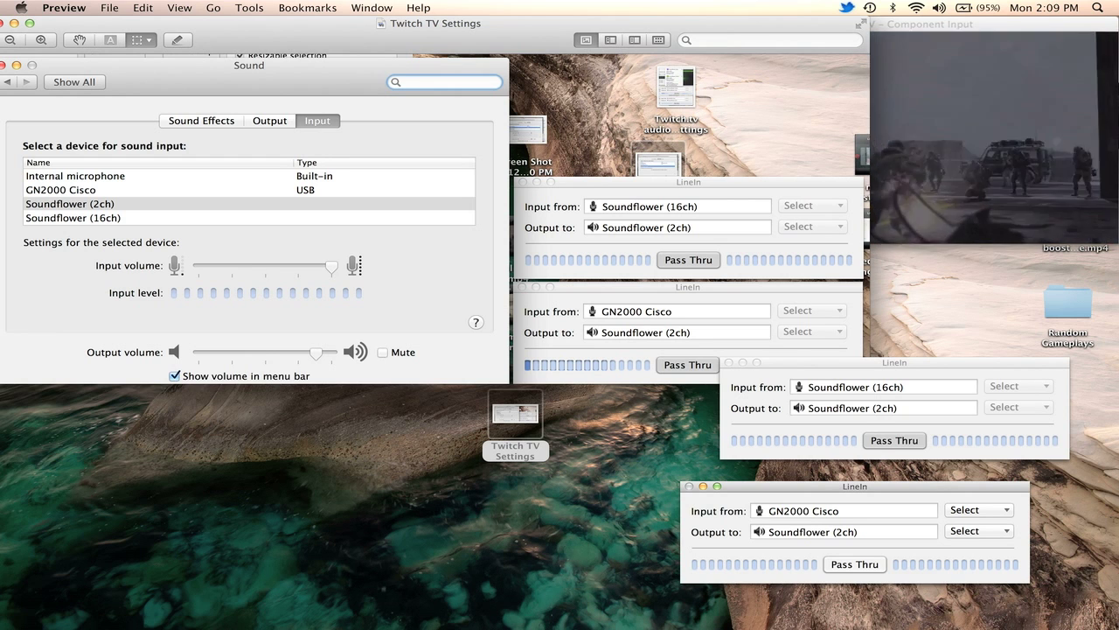
click(855, 565)
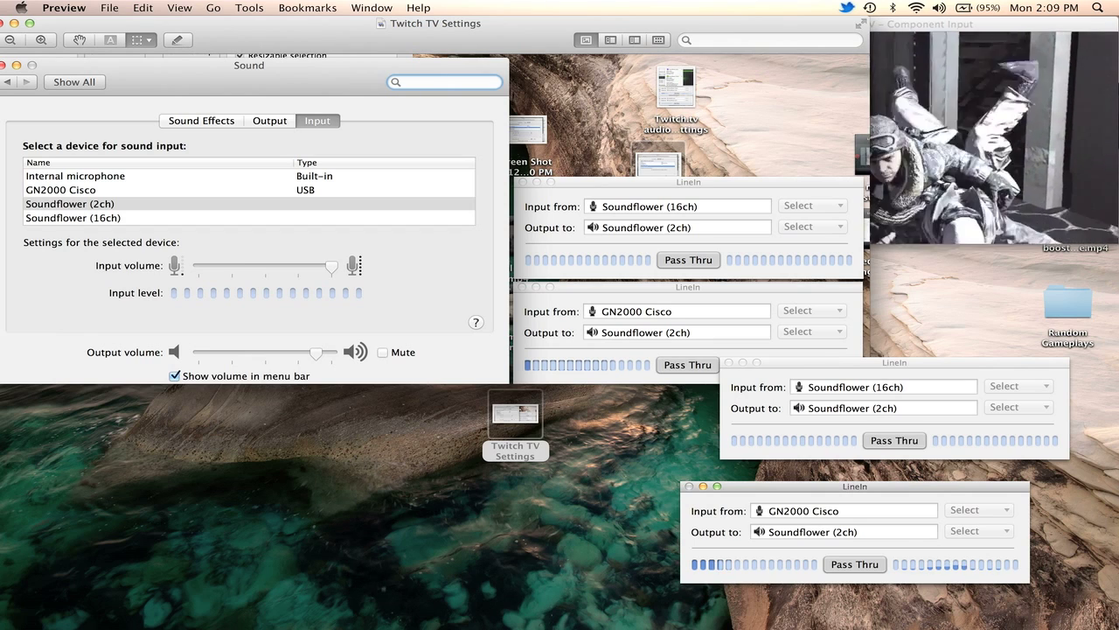
- Launch Soundflowerbed
mouse_move(979, 610)
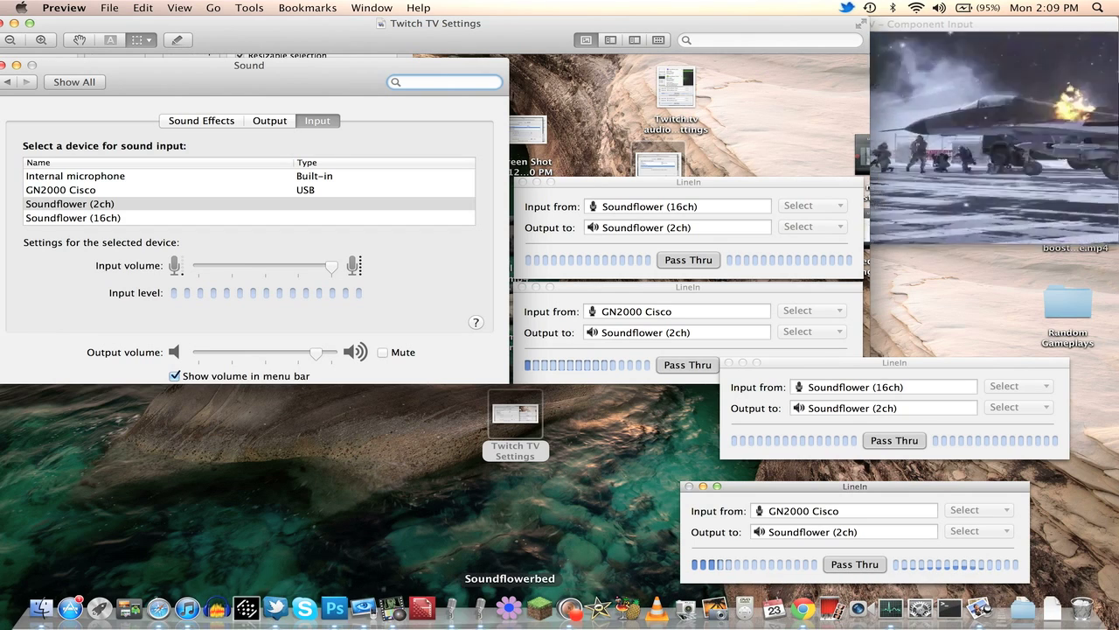
click(509, 607)
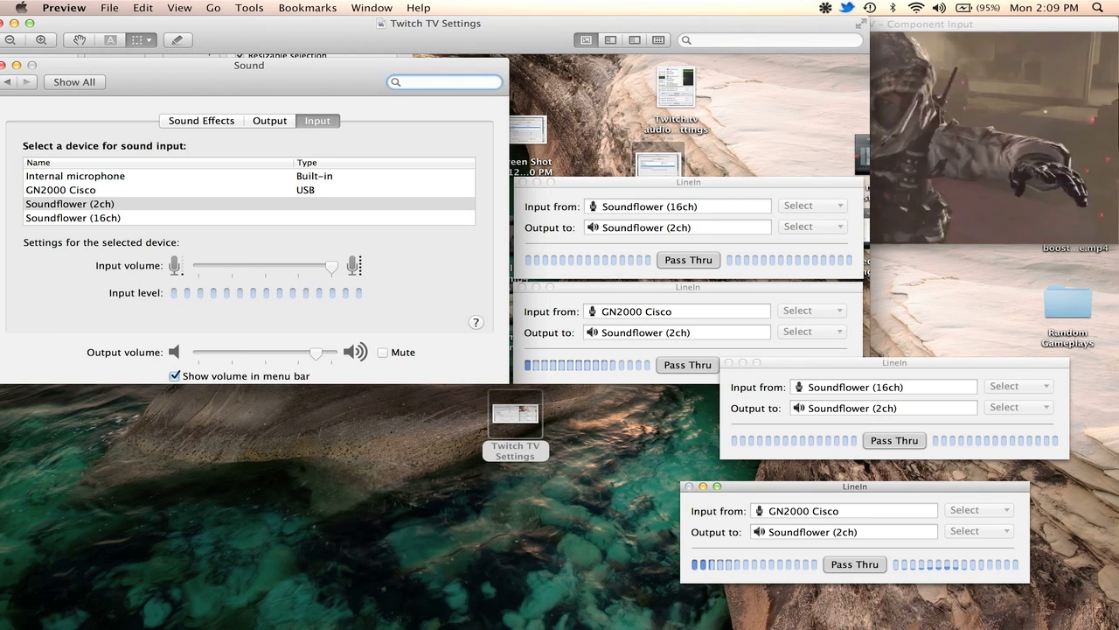
- Review Soundflowerbed's output choices for Soundflower (2ch) and (16ch), leaving both at None (OFF), and quit Soundflowerbed
click(826, 7)
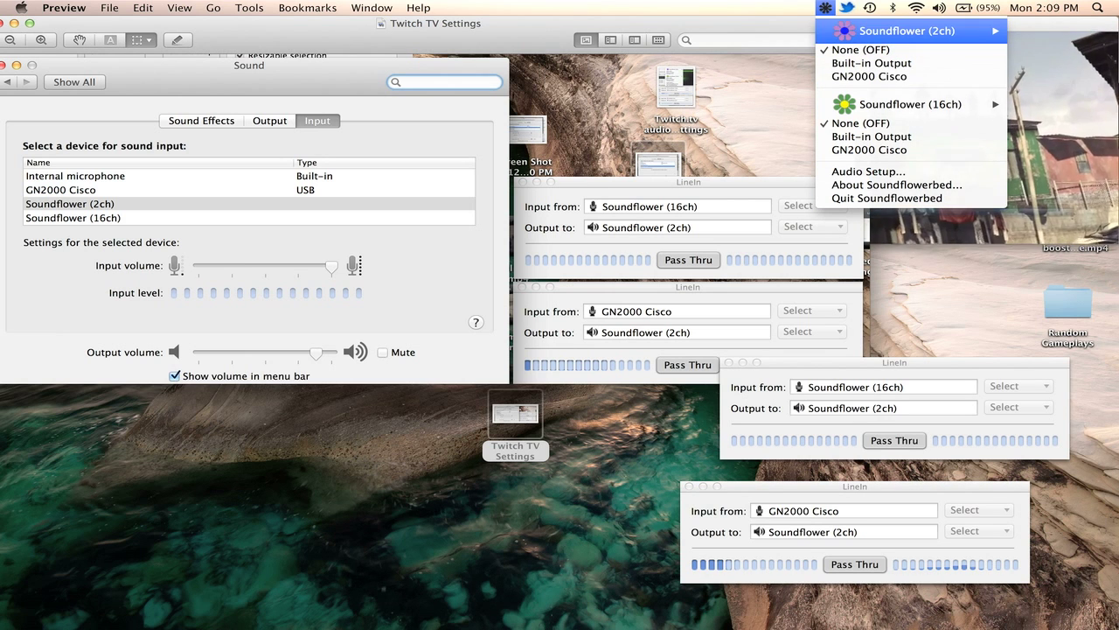
mouse_move(909, 31)
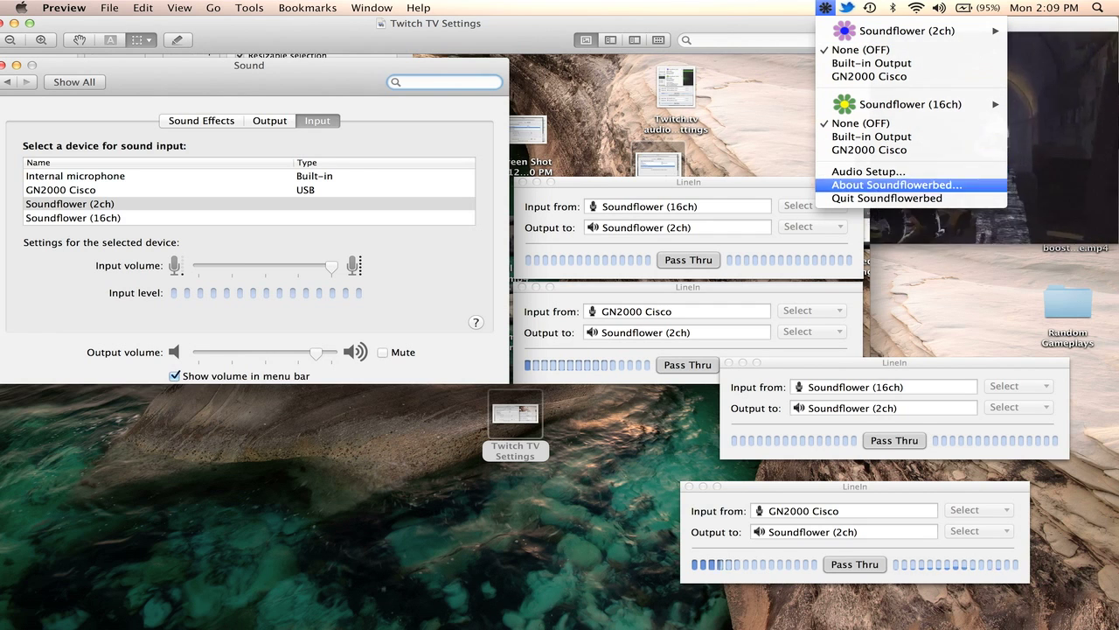
click(887, 198)
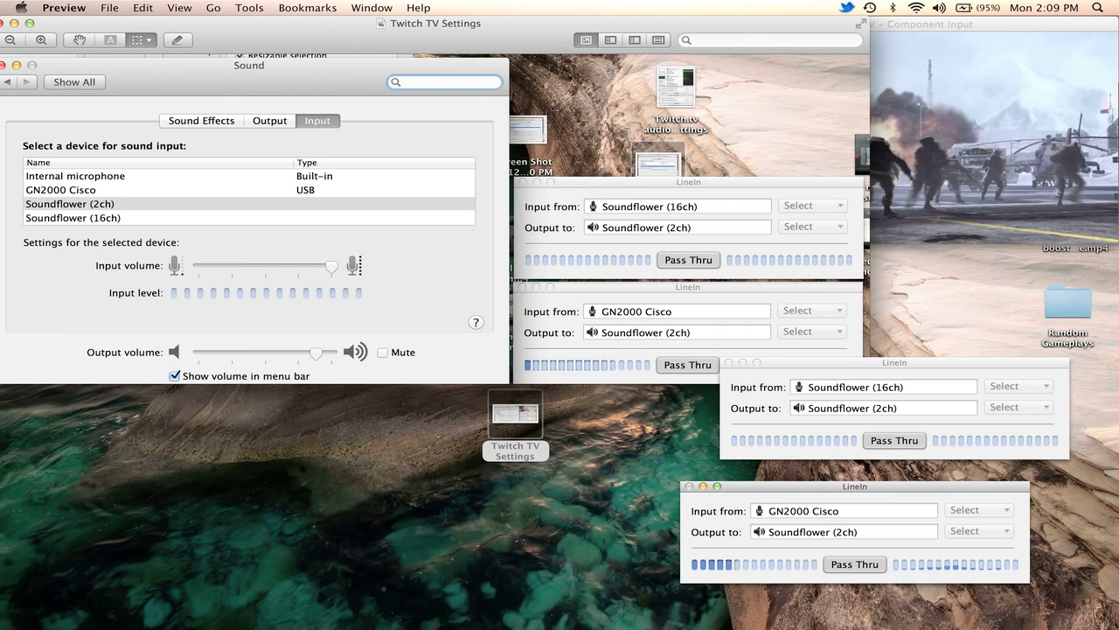
- Check the input and output devices in the System Preferences Sound settings and close the window
mouse_move(978, 610)
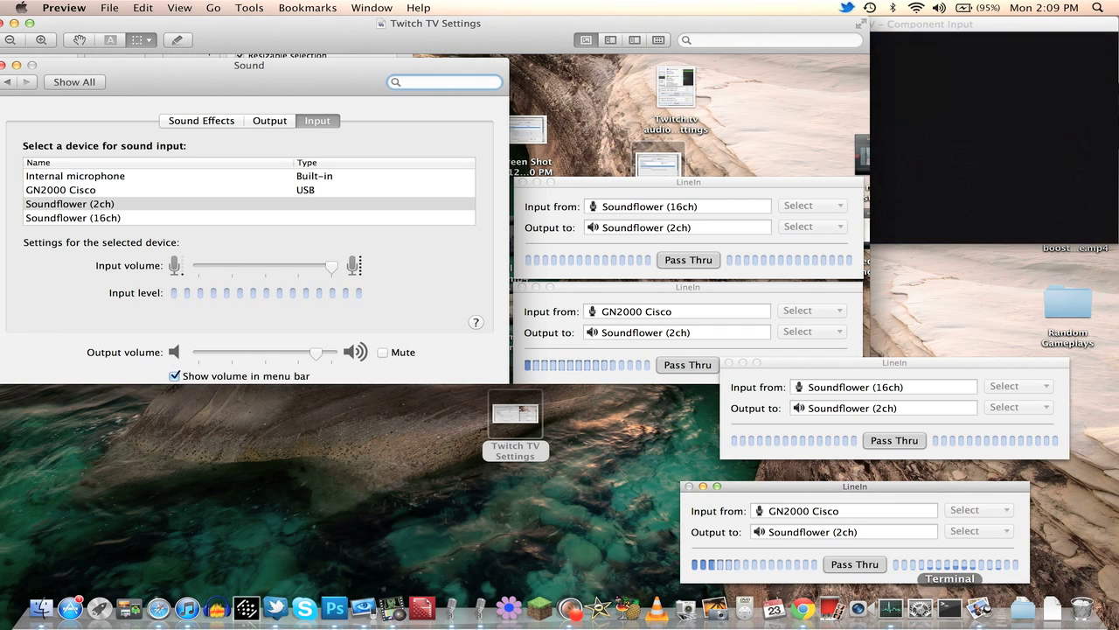
click(920, 607)
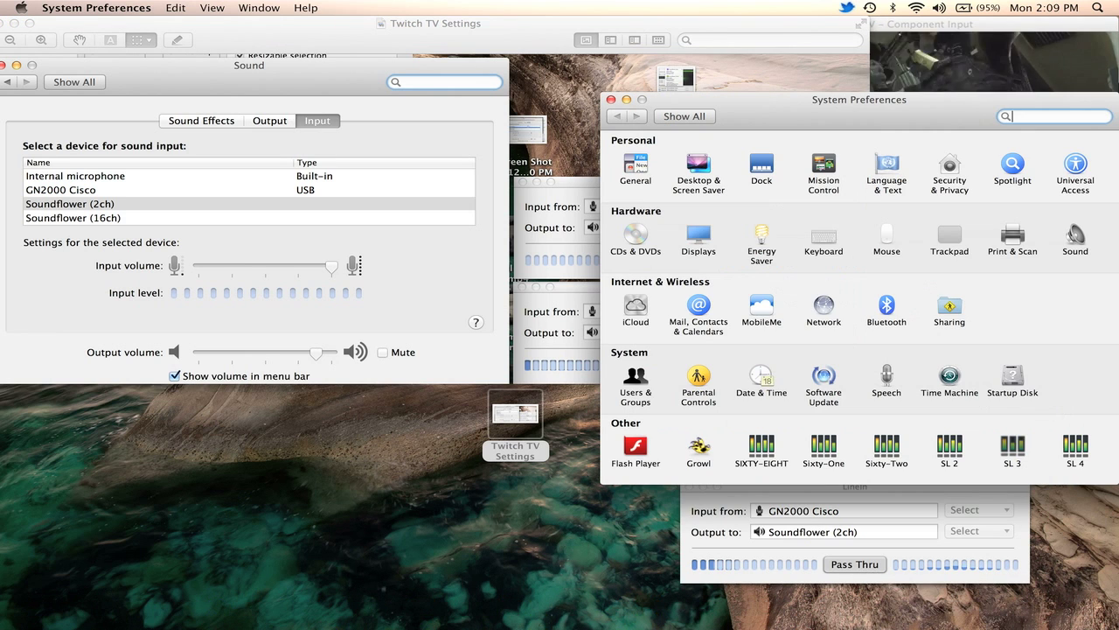
click(1075, 238)
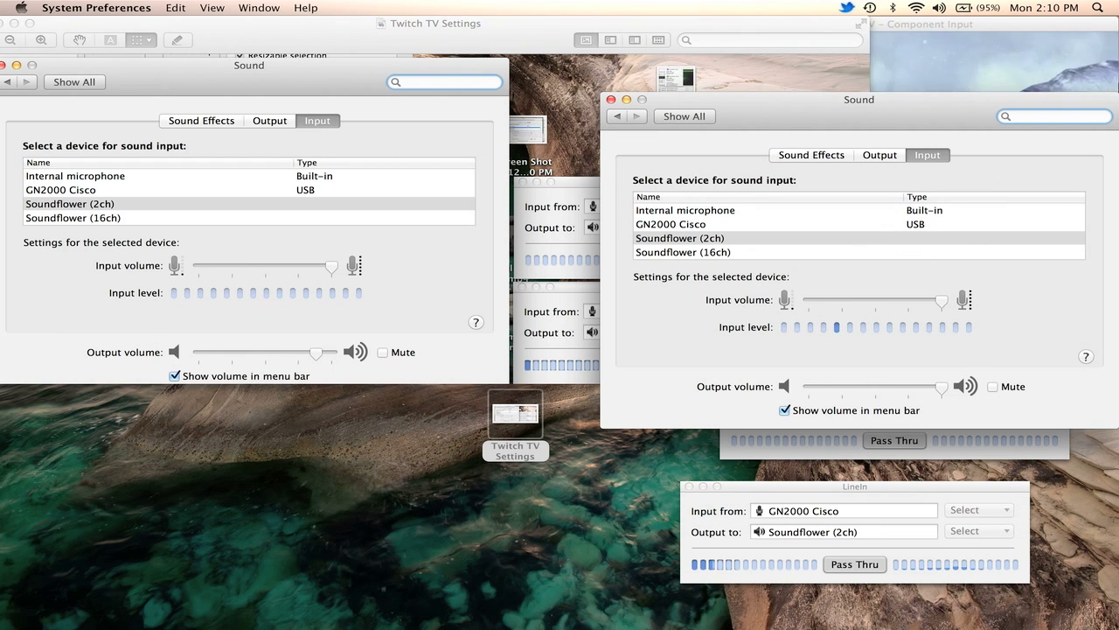
click(880, 155)
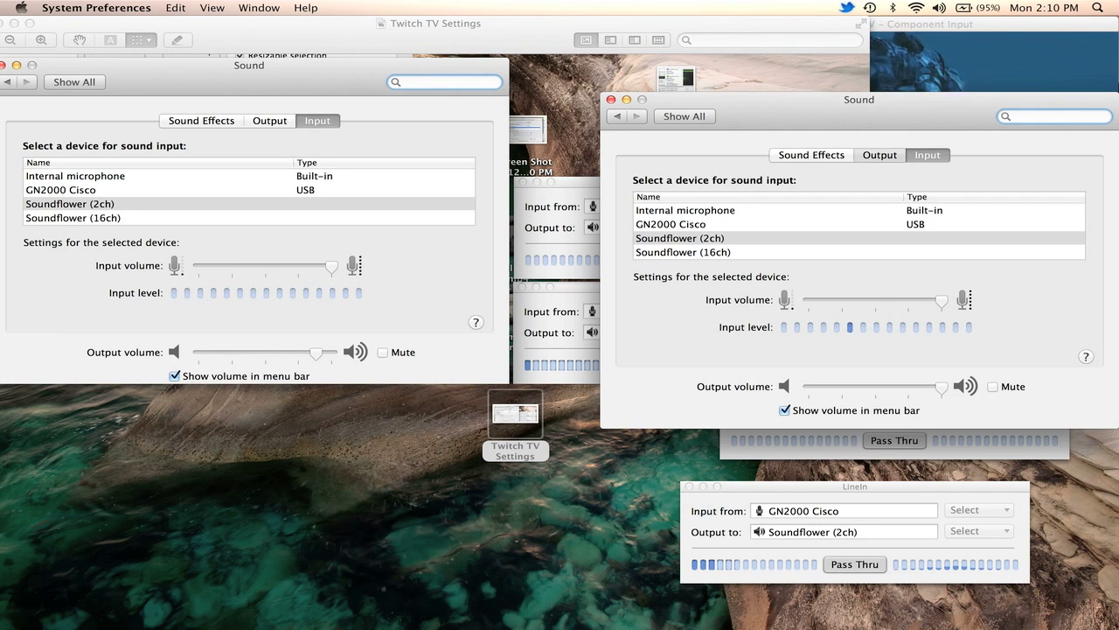
click(928, 155)
click(880, 156)
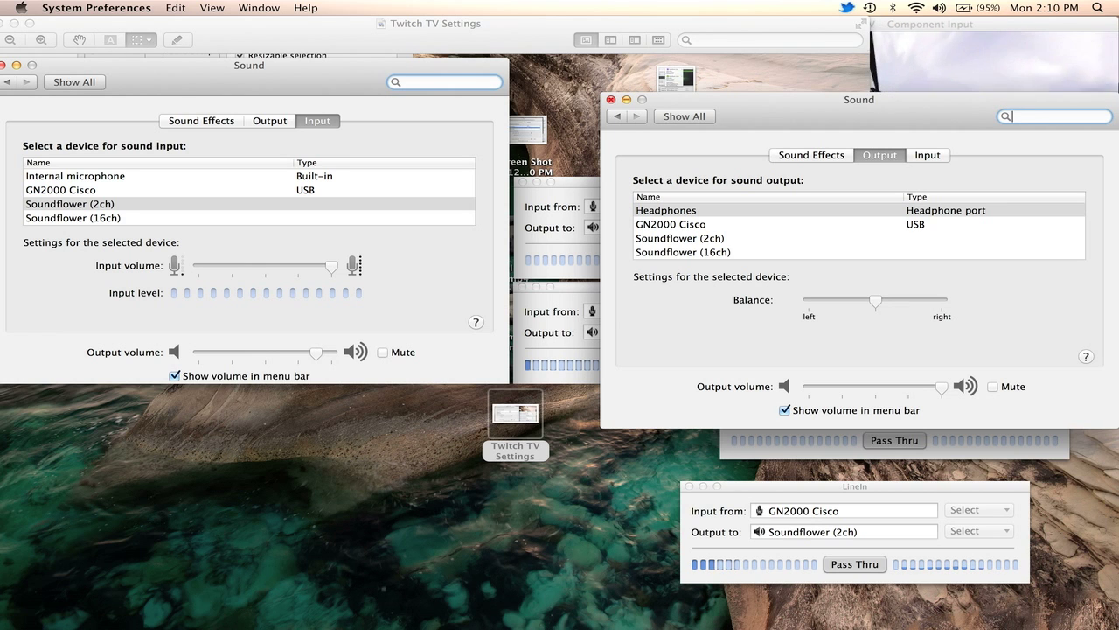
click(611, 100)
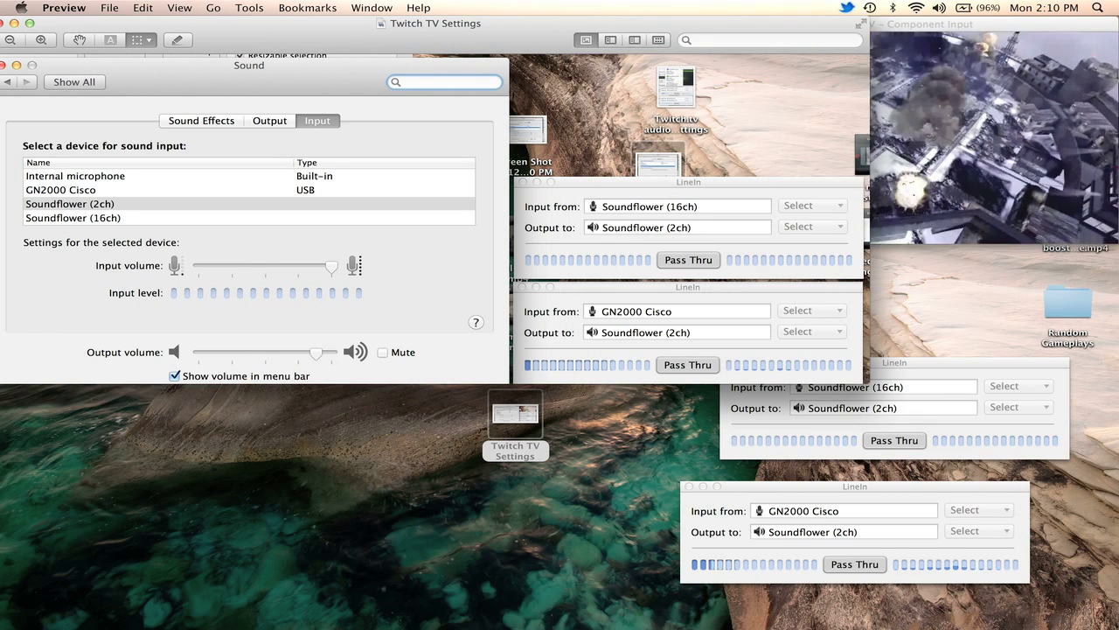
- Put away the Twitch TV Settings image and stack the two LineIn windows in line below the EyeTV video
drag(847, 486, 878, 464)
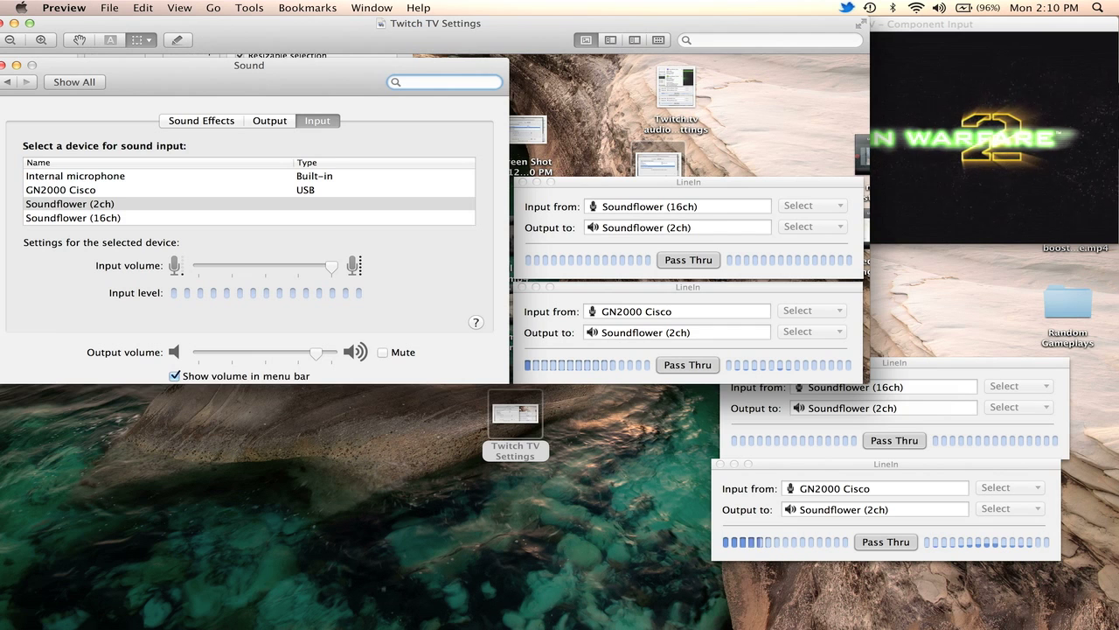
drag(436, 24, 490, 71)
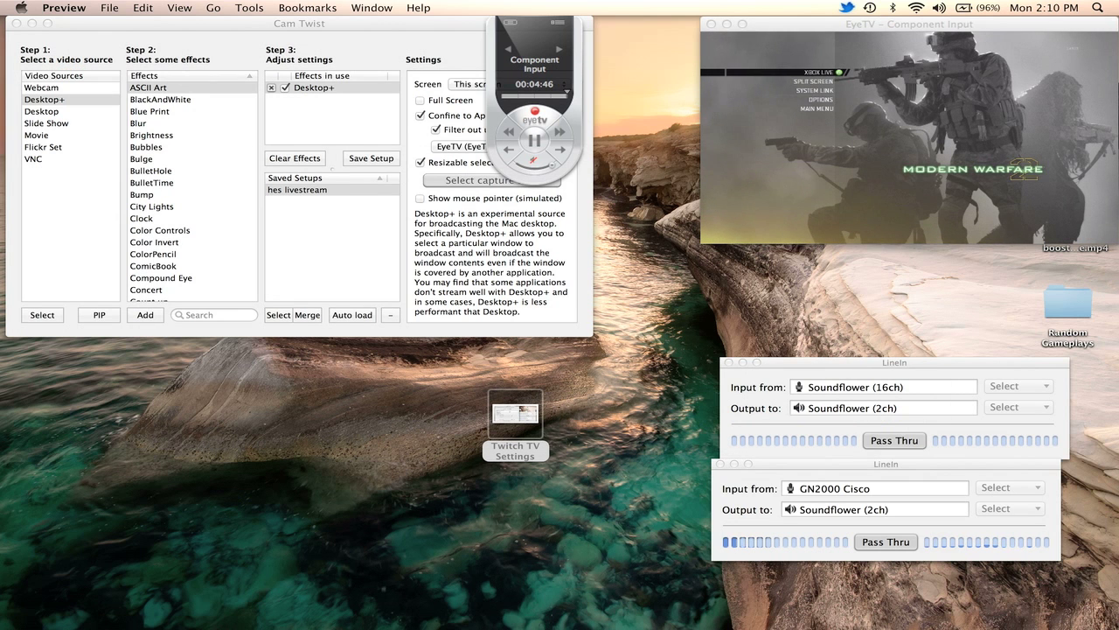
drag(894, 362, 885, 359)
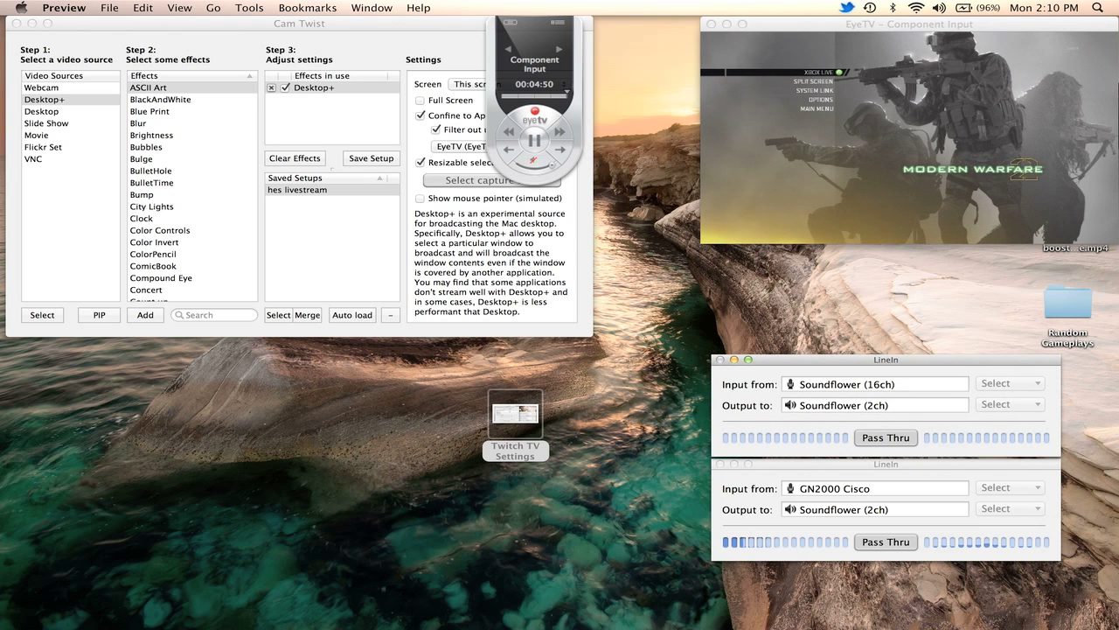
- Launch Flash Media Live Encoder and review its preset, video device and input size, keeping Custom, CamTwist and 640x360
mouse_move(598, 626)
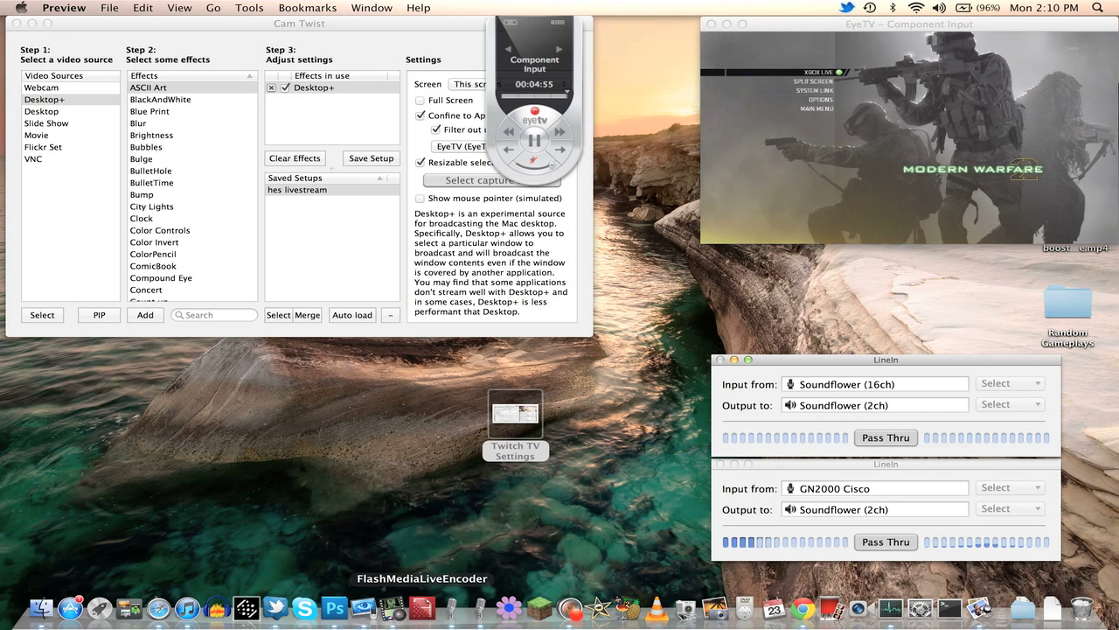
click(426, 605)
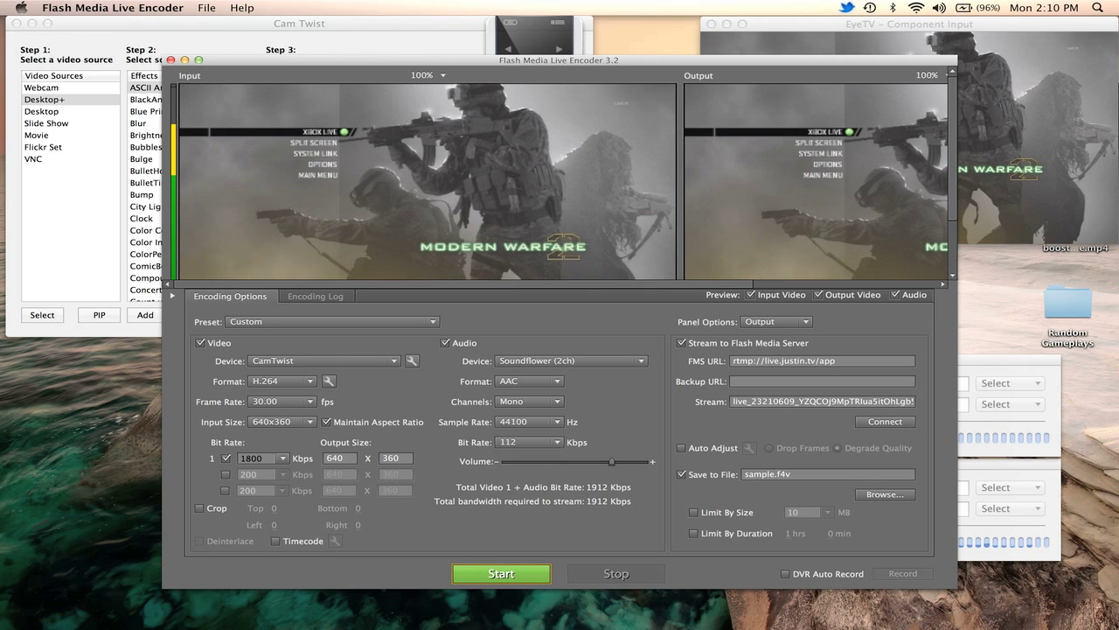
click(333, 322)
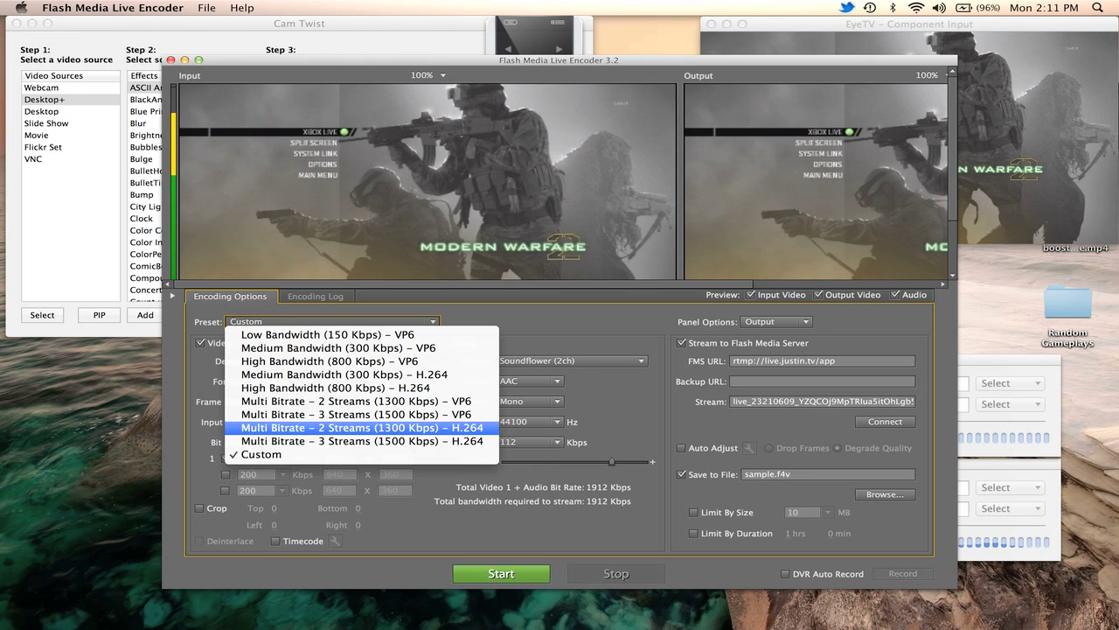
key(Escape)
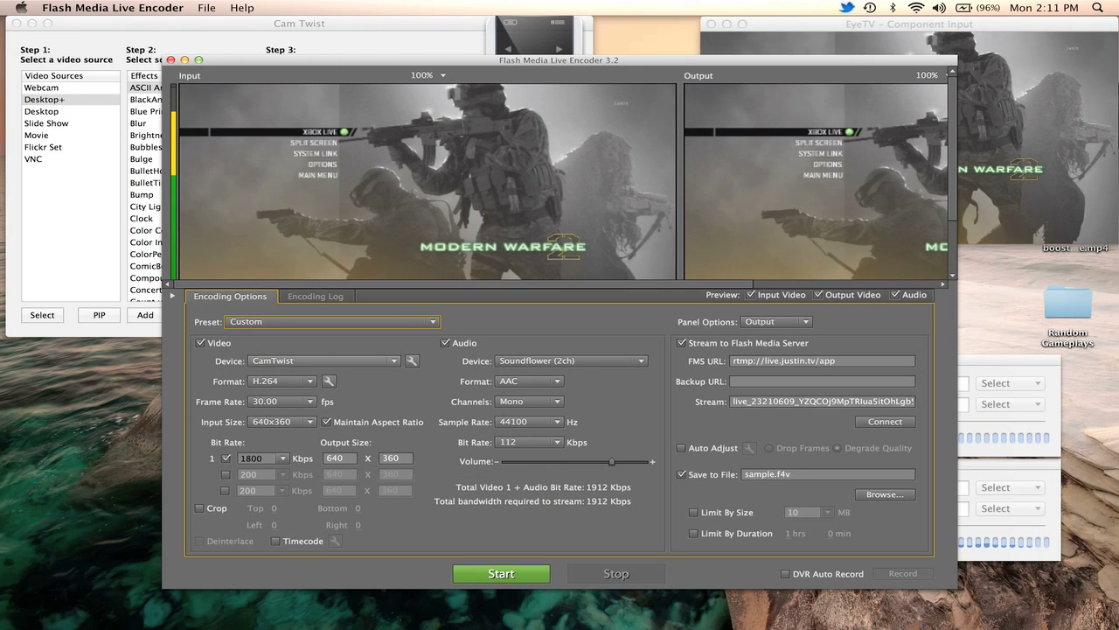
click(324, 361)
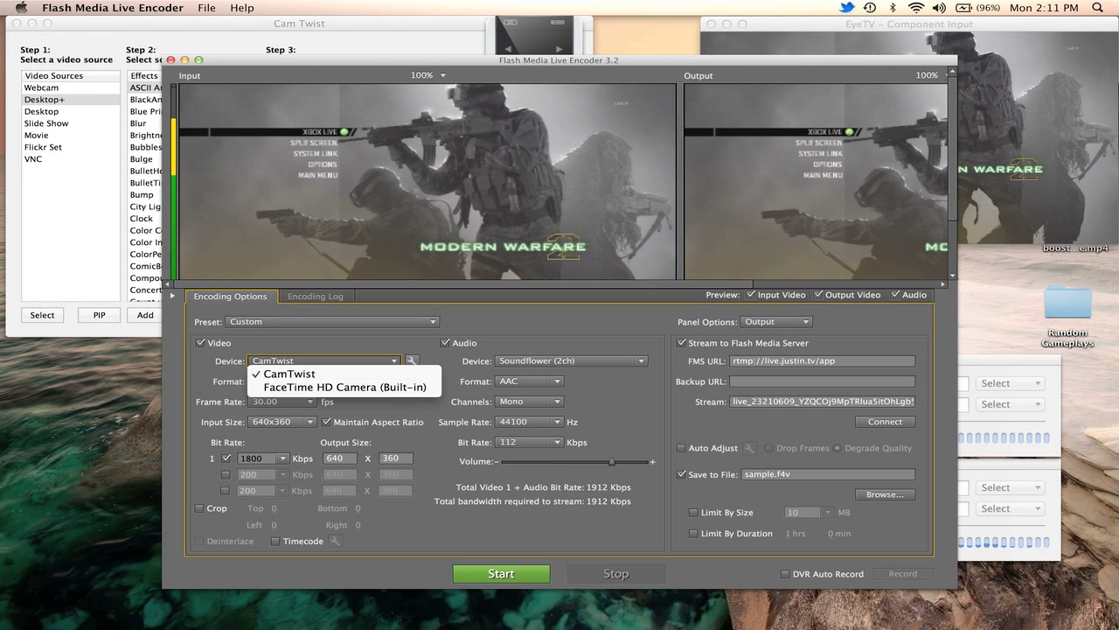
key(Escape)
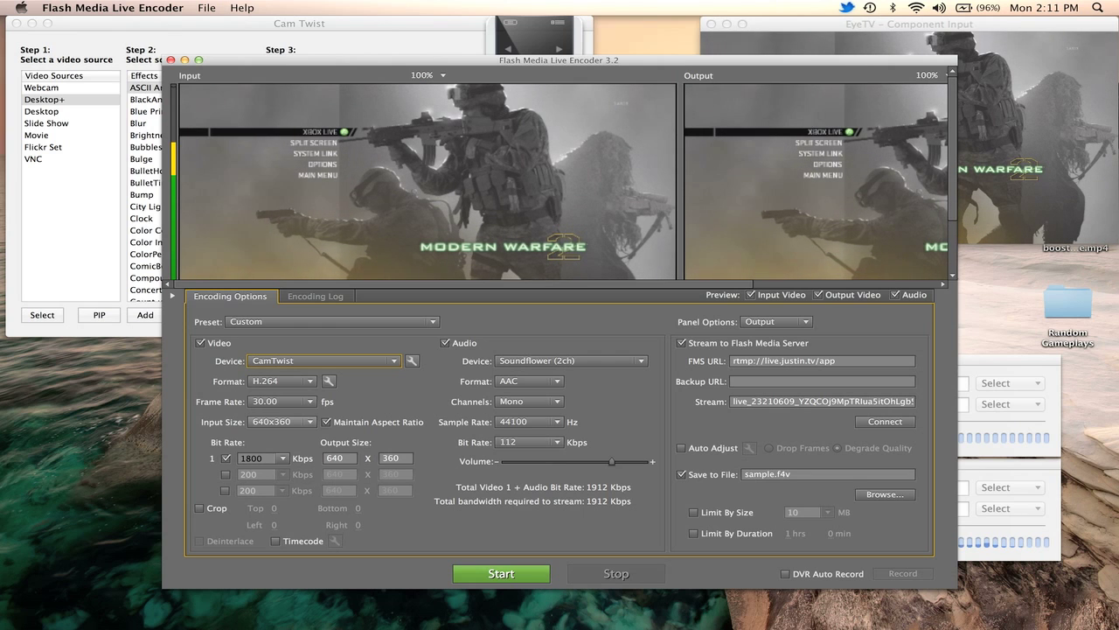
click(282, 421)
key(Escape)
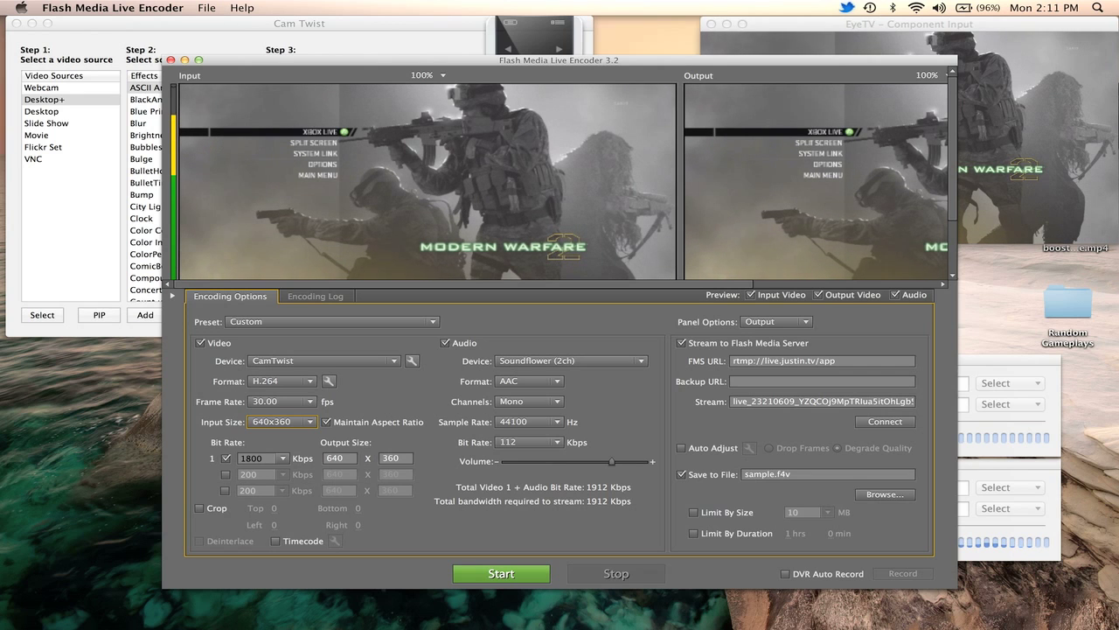
- Choose Soundflower (2ch) as the encoder's audio device and check it against the other available devices
click(572, 361)
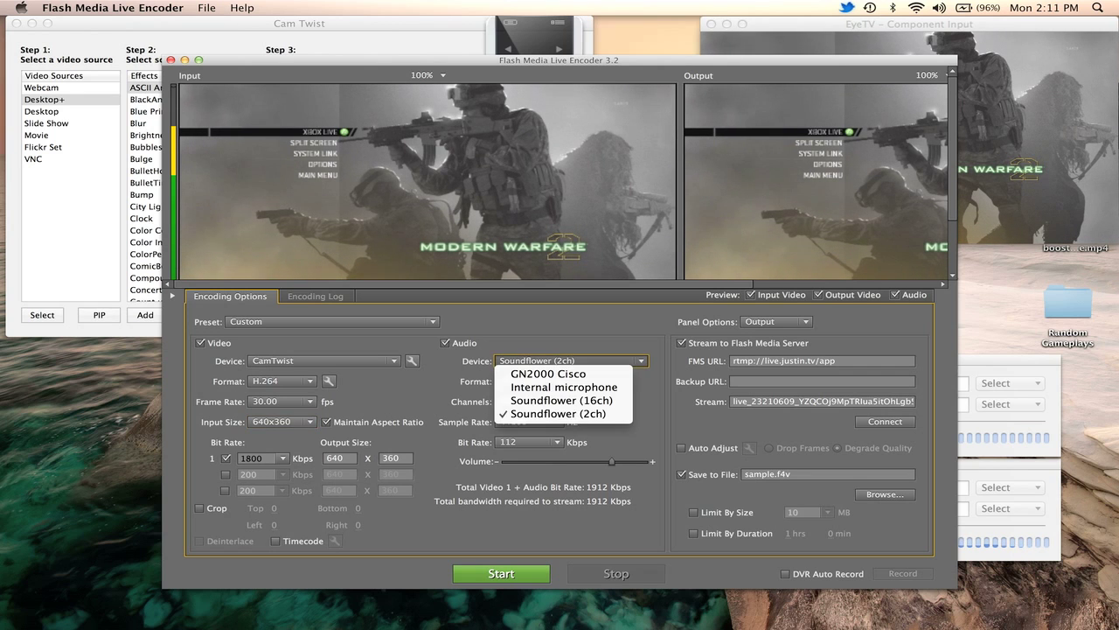
click(558, 414)
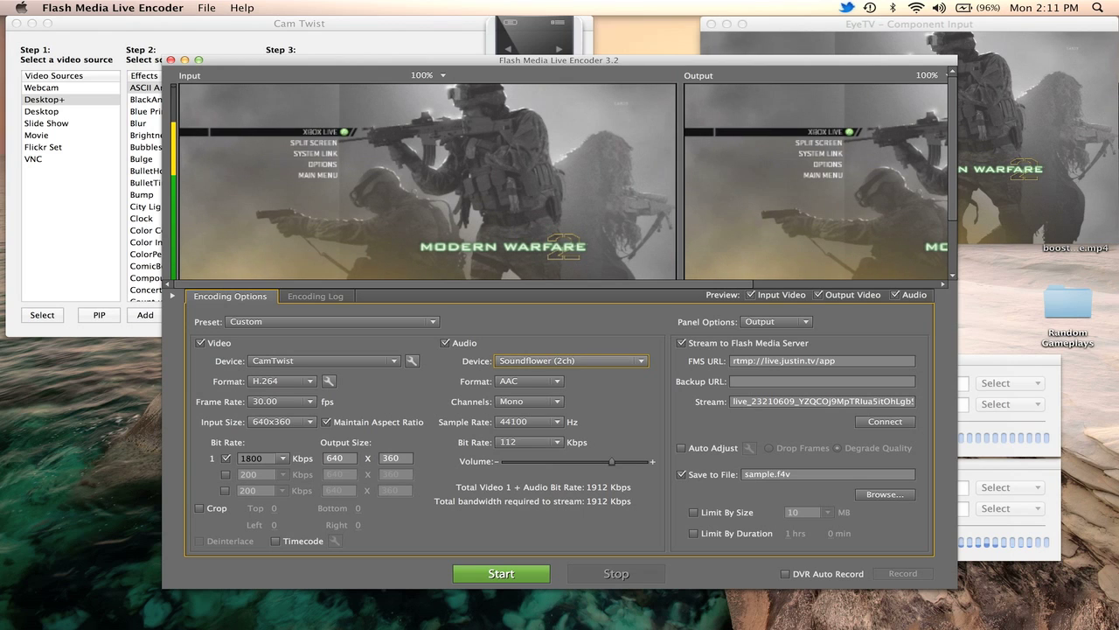
click(571, 361)
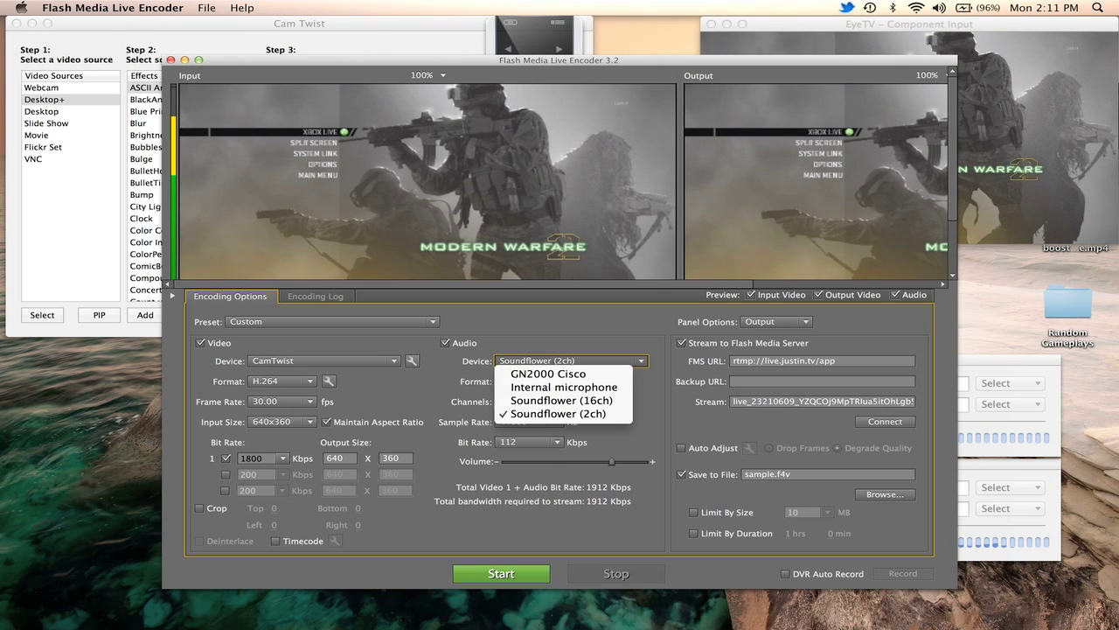
key(Escape)
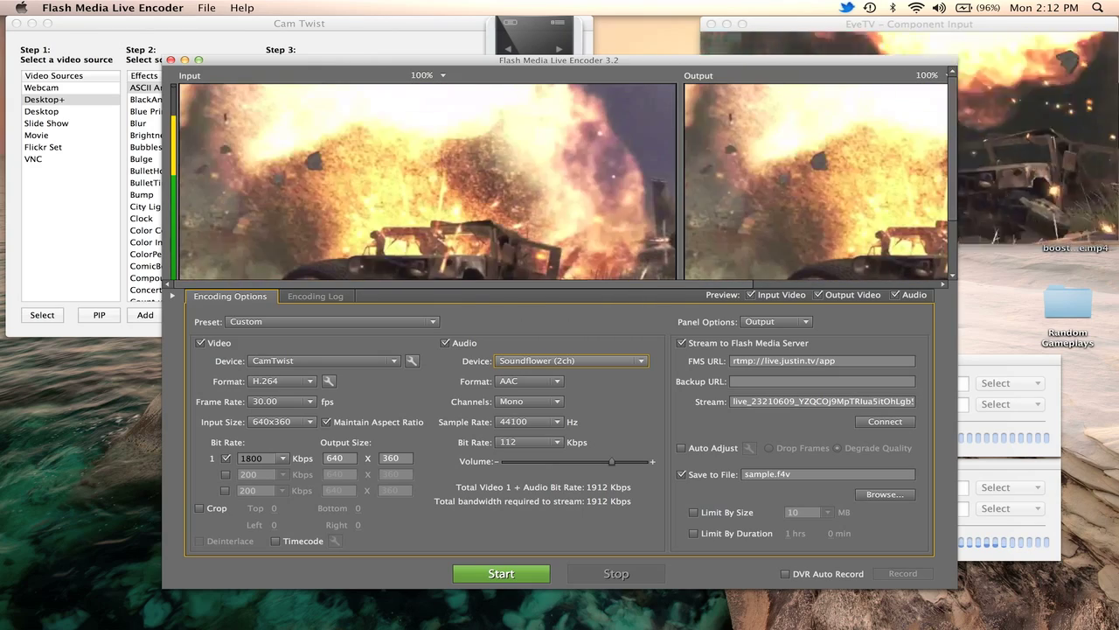
click(572, 361)
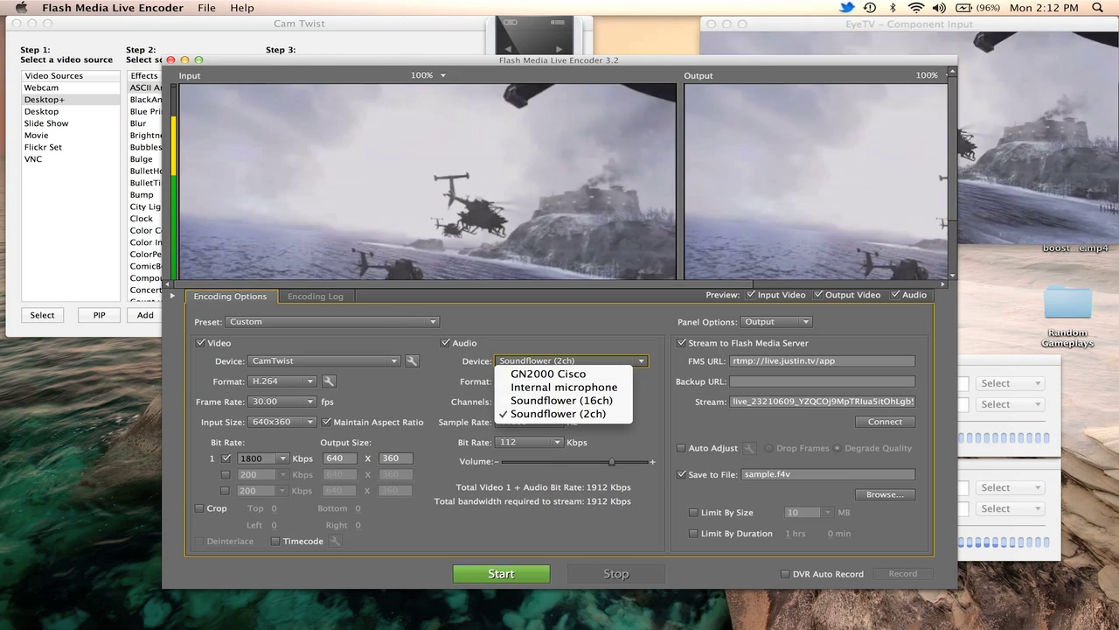
key(Escape)
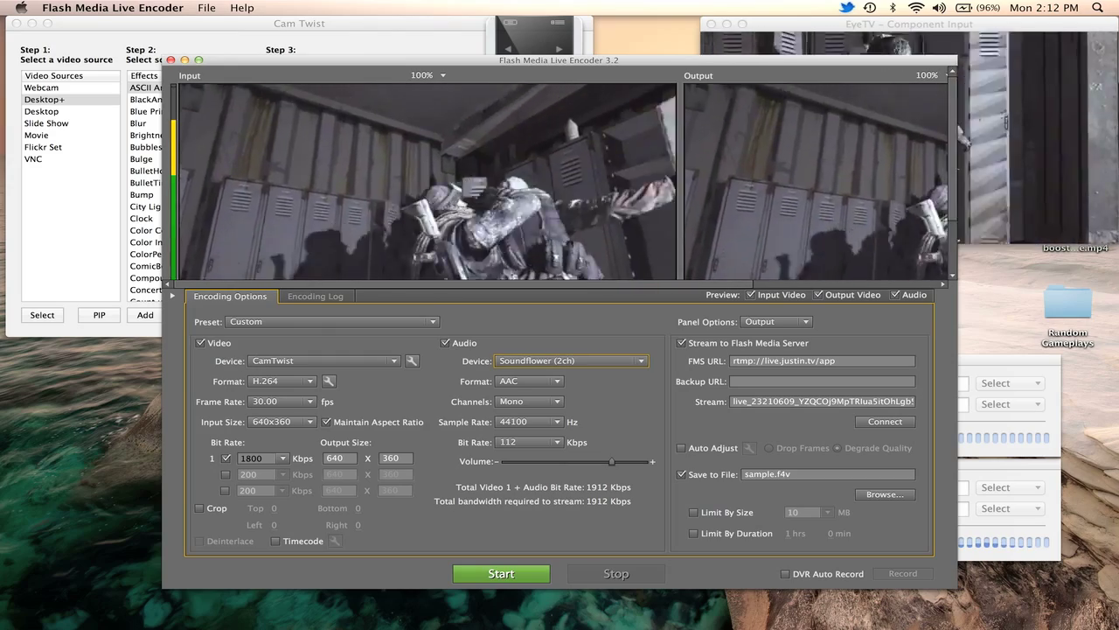
- Bring both LineIn windows forward to check their routing against the encoder's audio device, and return to the encoder
click(1006, 361)
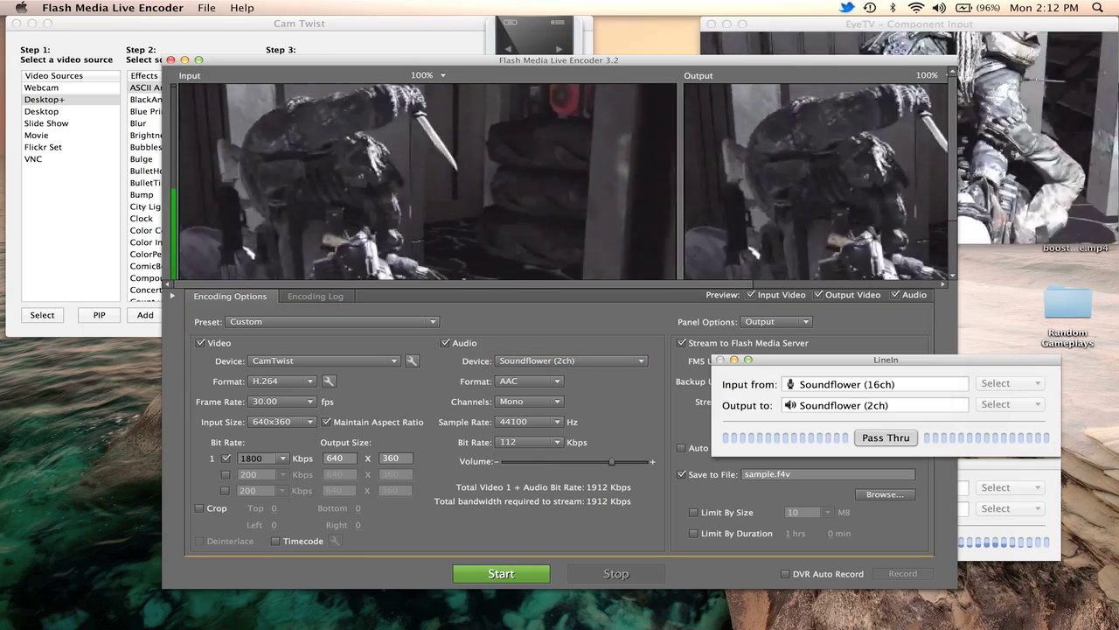
click(1006, 465)
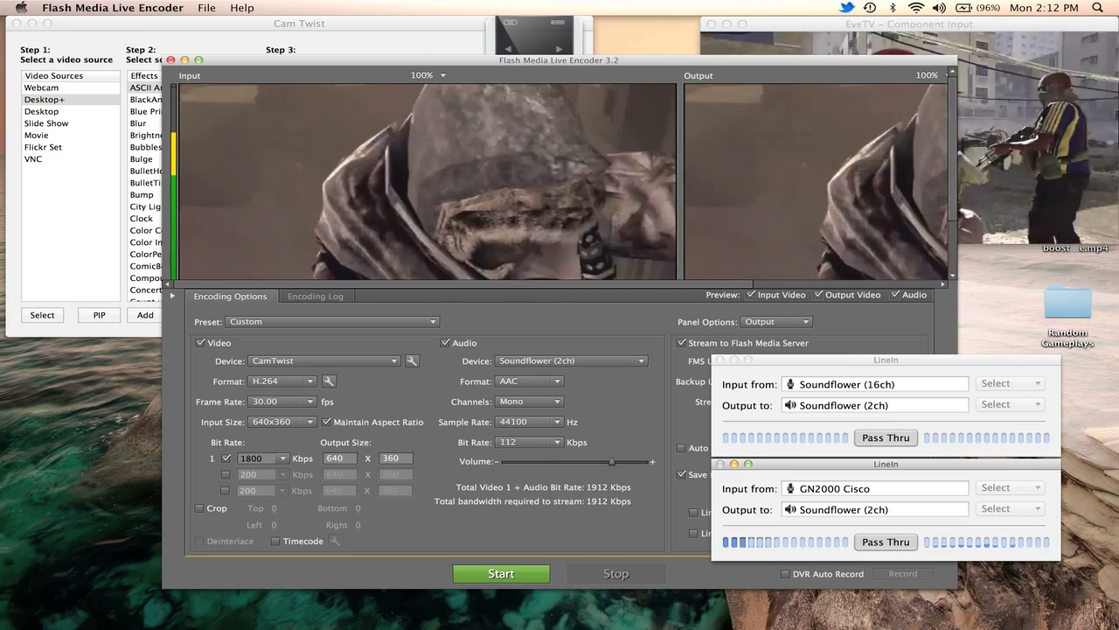
click(578, 528)
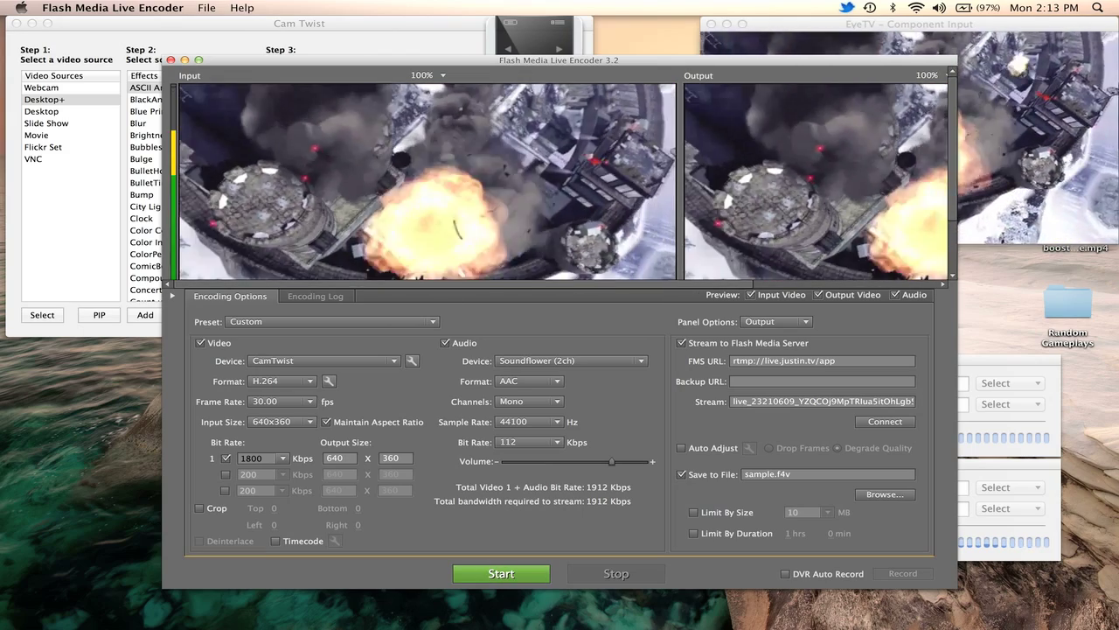
- Switch to EyeTV and bring both LineIn windows in front of the encoder
key(super+Tab)
mouse_move(193, 608)
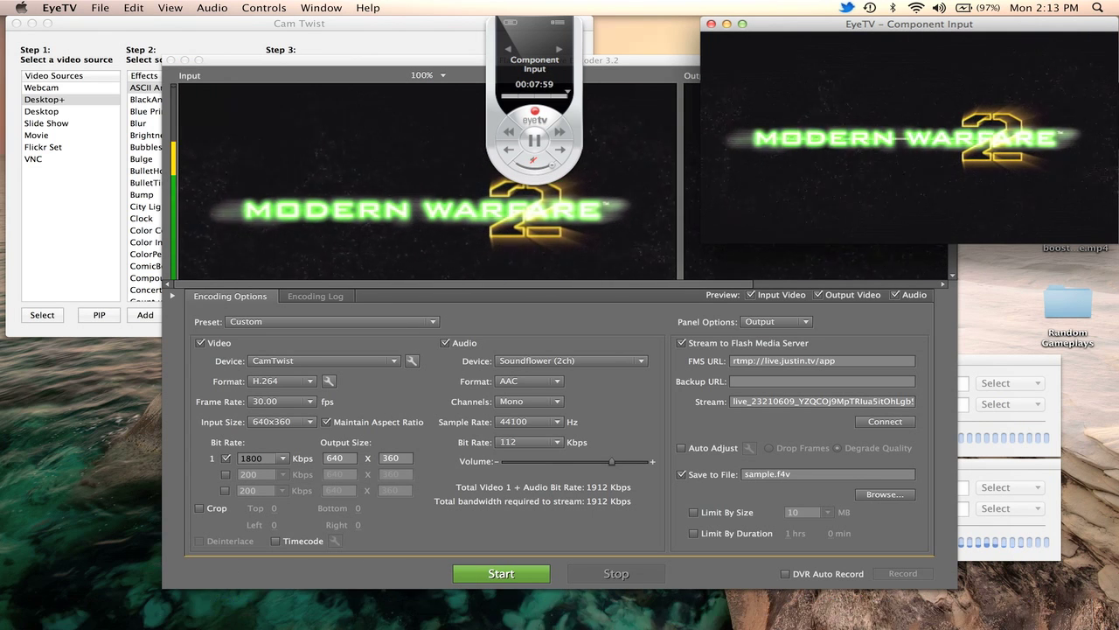
click(1010, 418)
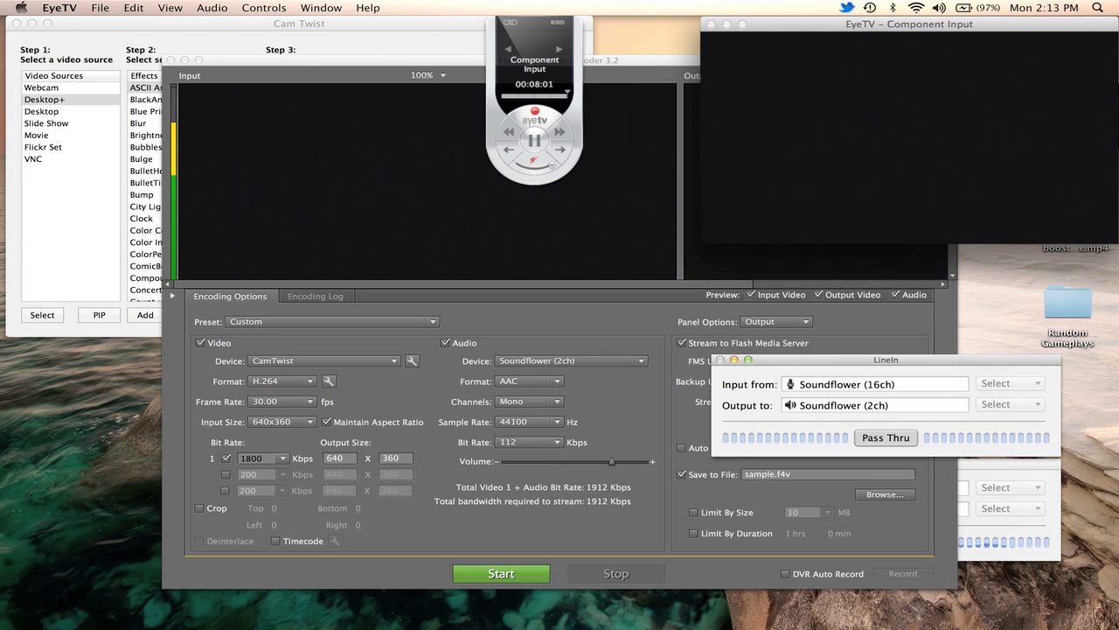
click(1009, 527)
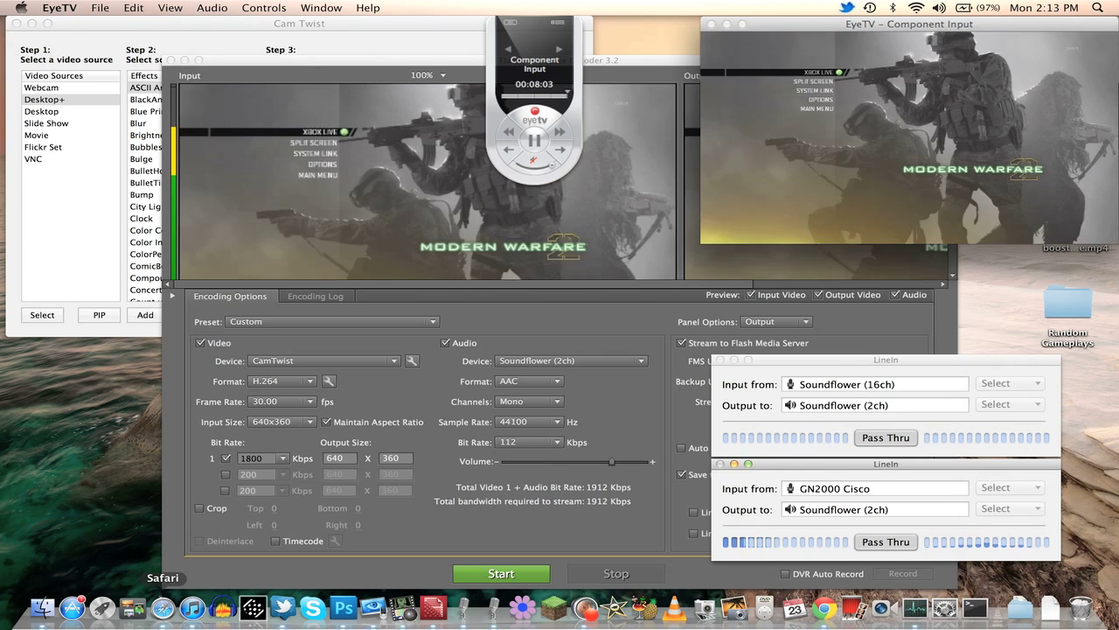
- Switch to Safari, load the Twitch site and open the account's own channel page
click(162, 606)
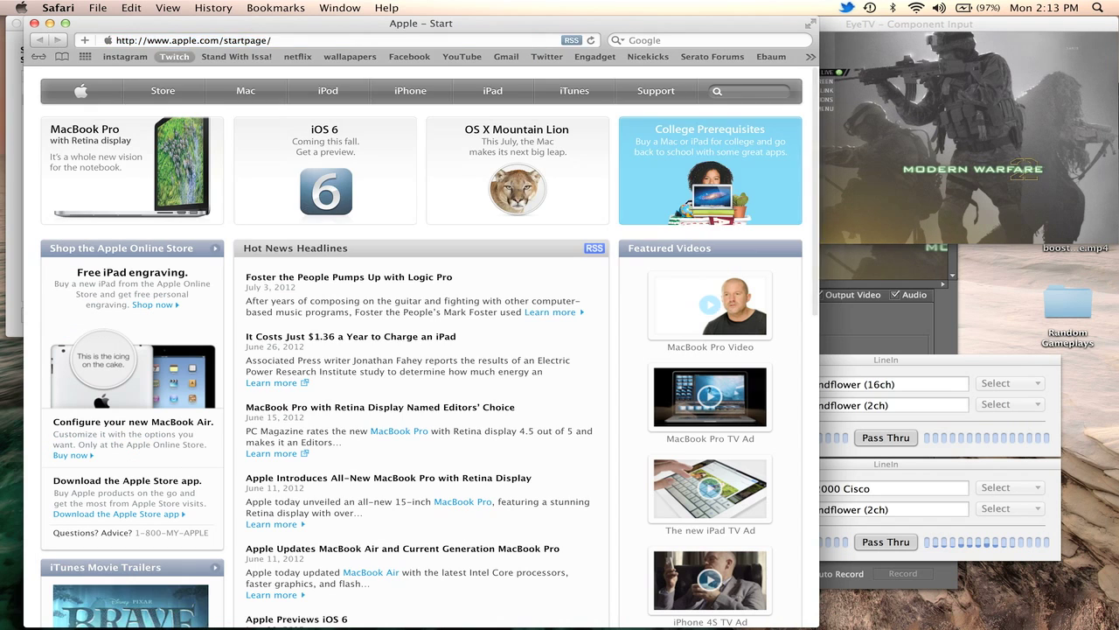
click(174, 56)
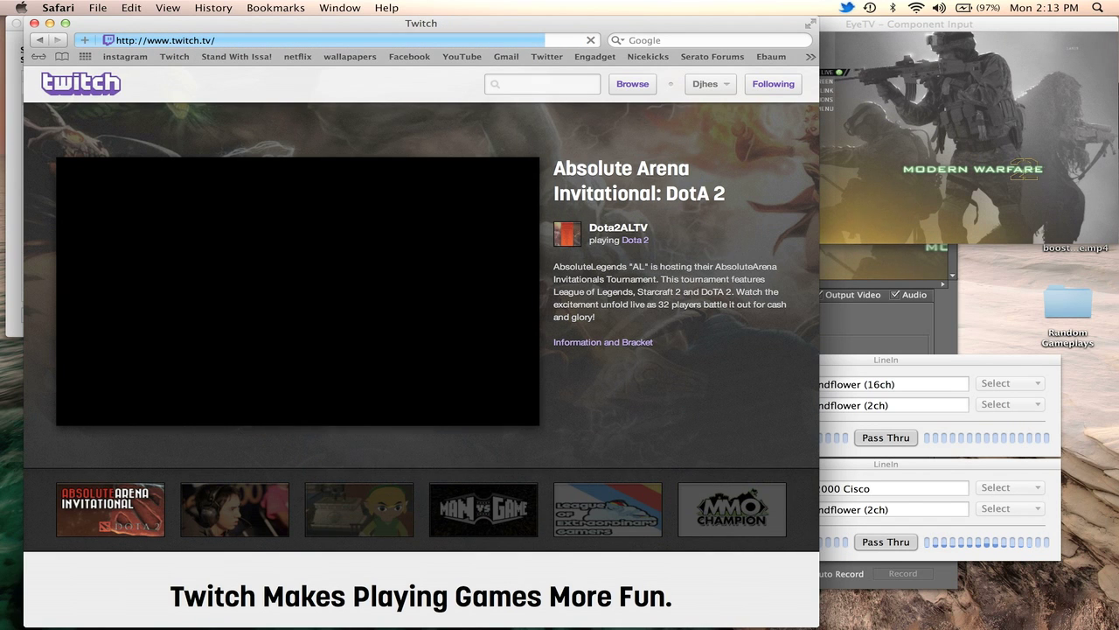
click(710, 84)
click(600, 114)
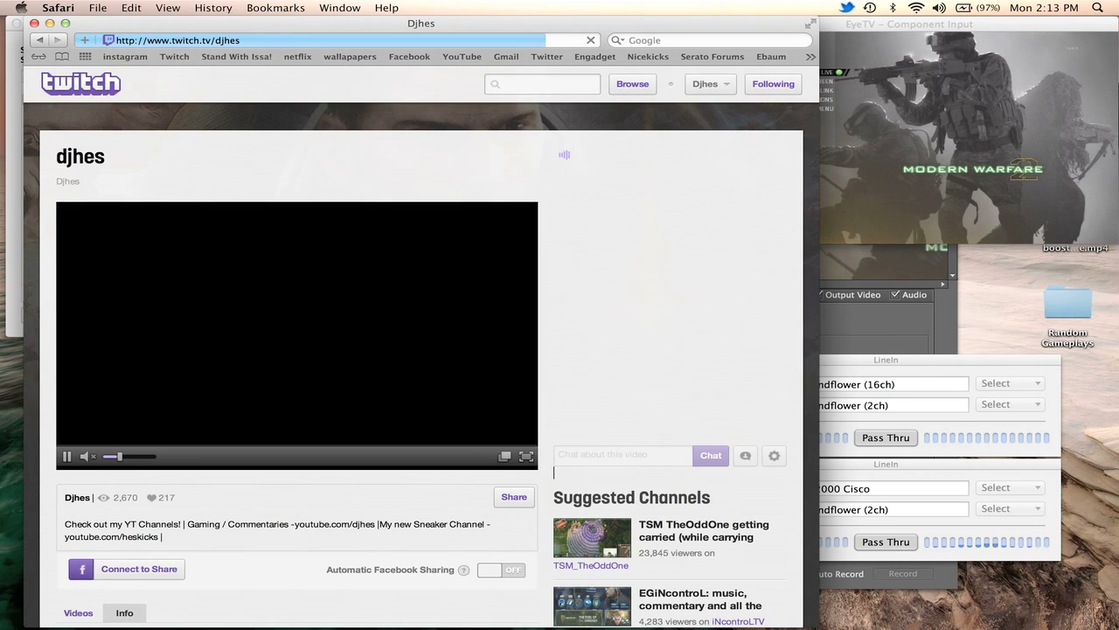
- Move the Safari window with the Twitch channel down to uncover the EyeTV remote and the encoder's preview
drag(577, 24, 555, 134)
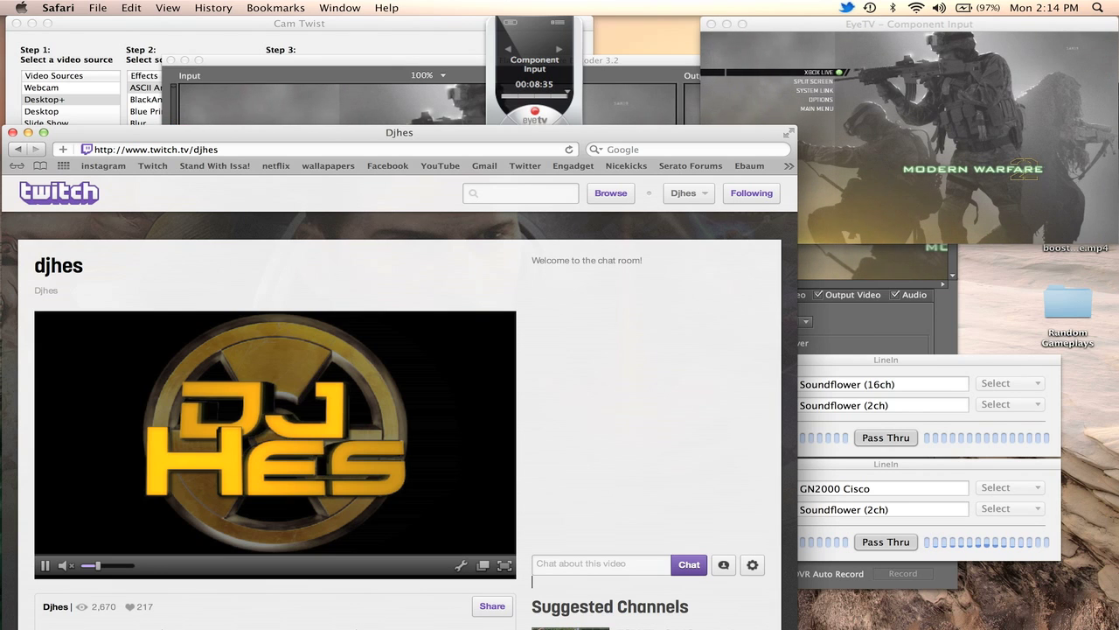
drag(400, 133, 423, 82)
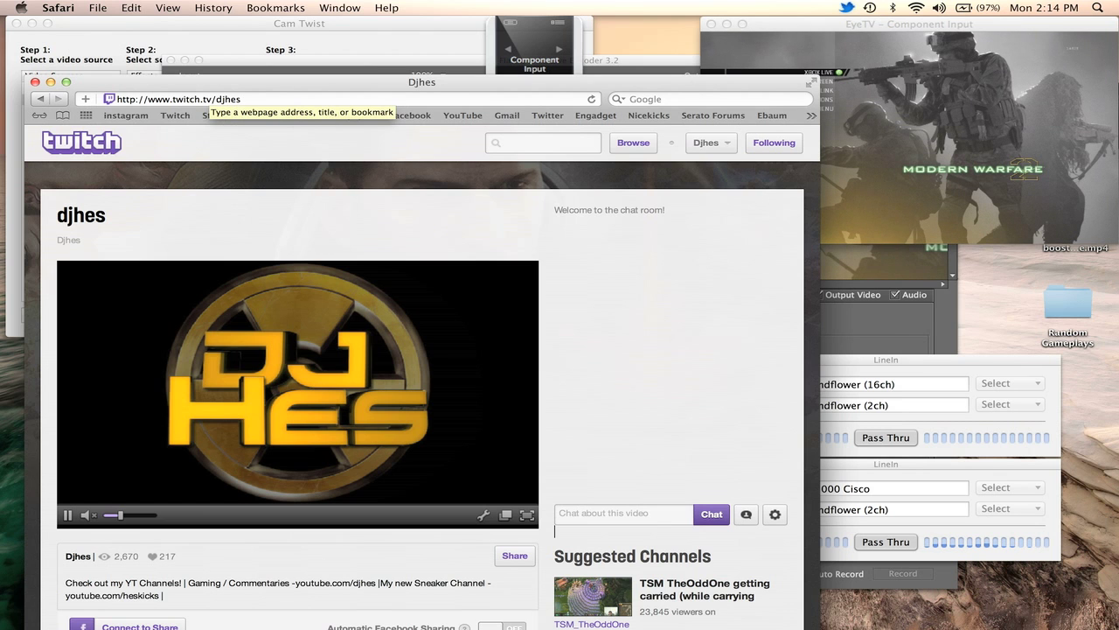
drag(524, 81, 525, 218)
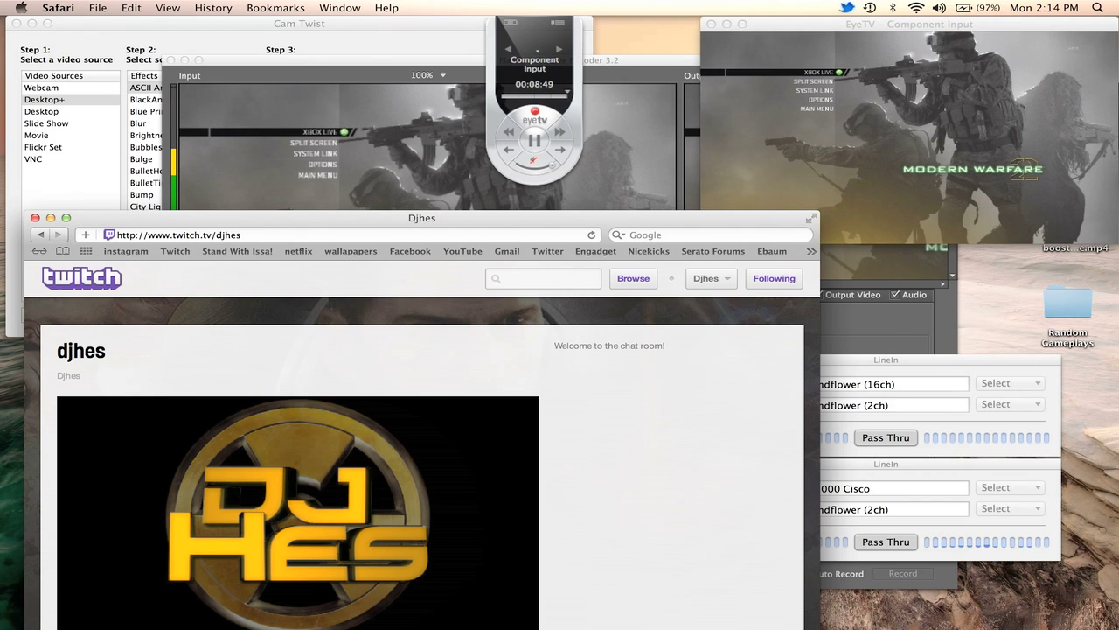